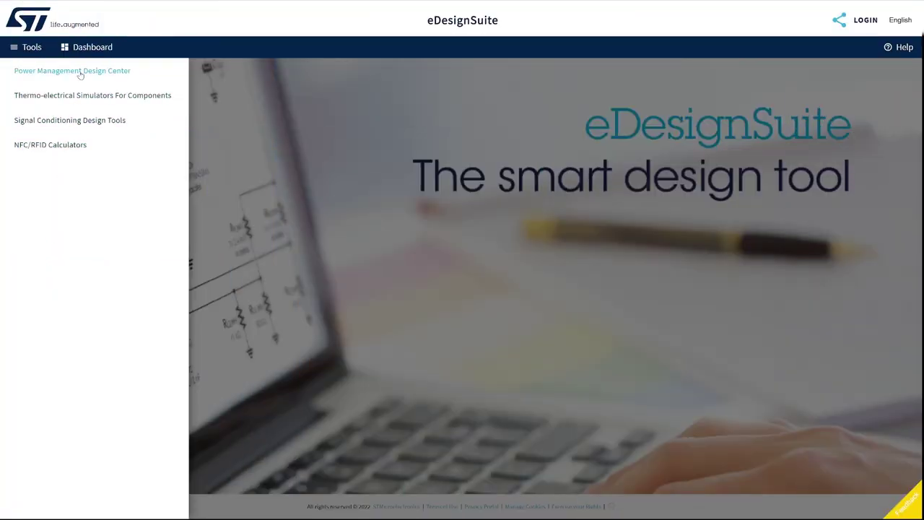
Go to Power Supply Design Tools > DC/DC > Non Isolated > Buck to list the buck converters.
click(79, 71)
click(84, 118)
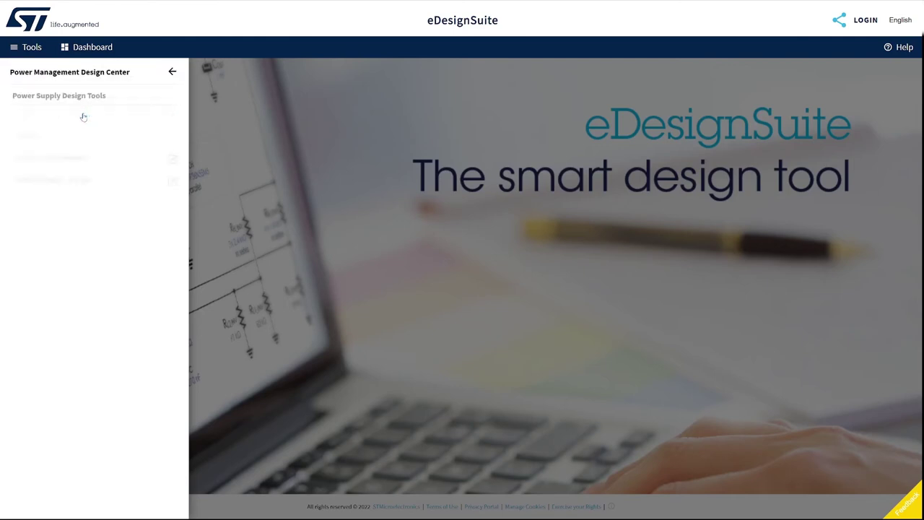
click(39, 117)
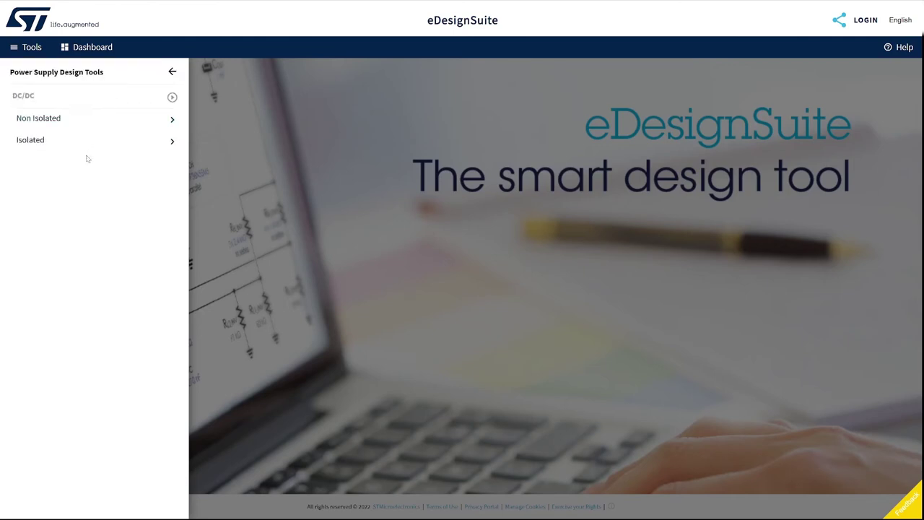
click(41, 119)
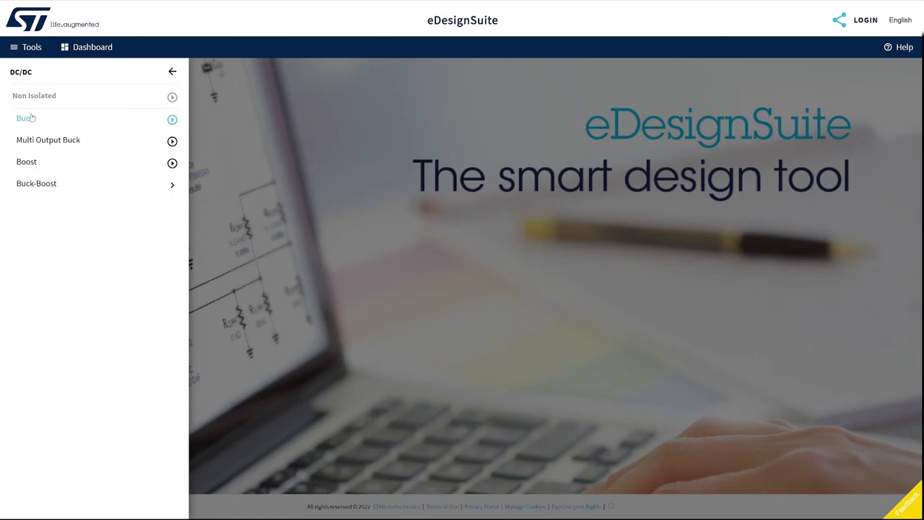
click(30, 120)
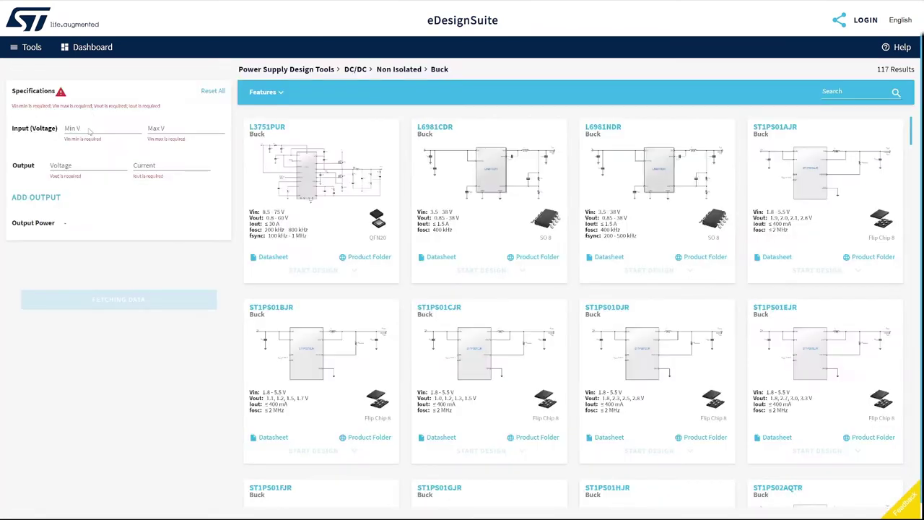
Filter the buck parts to 6.5–19 V input and 5 V, 3 A output, then search 'L6983'.
click(89, 128)
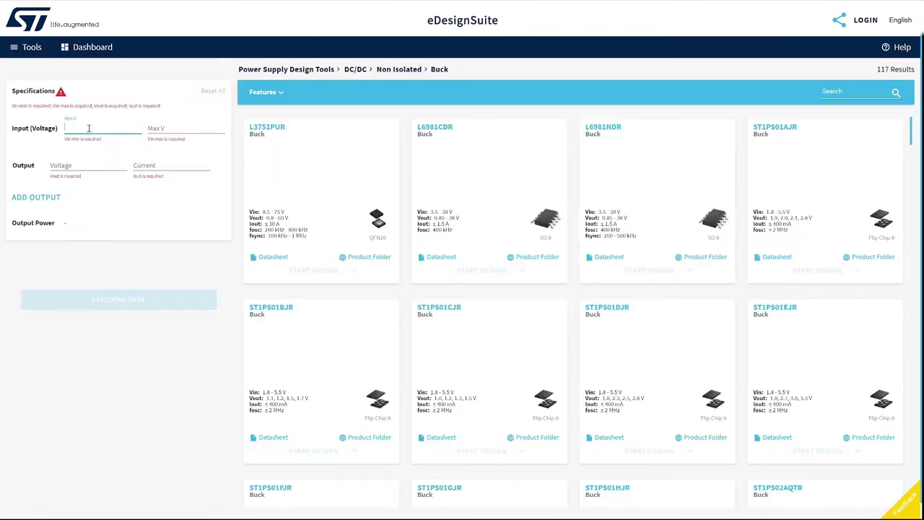
text(6.5)
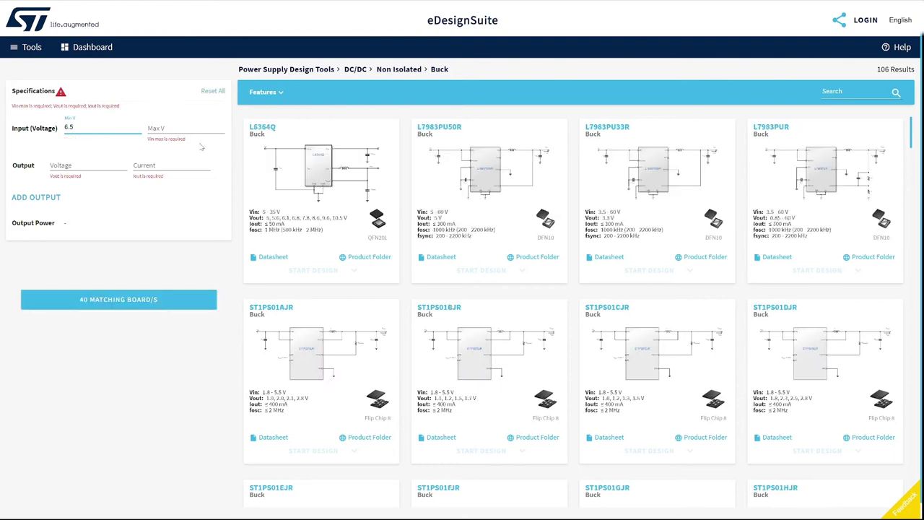
click(195, 127)
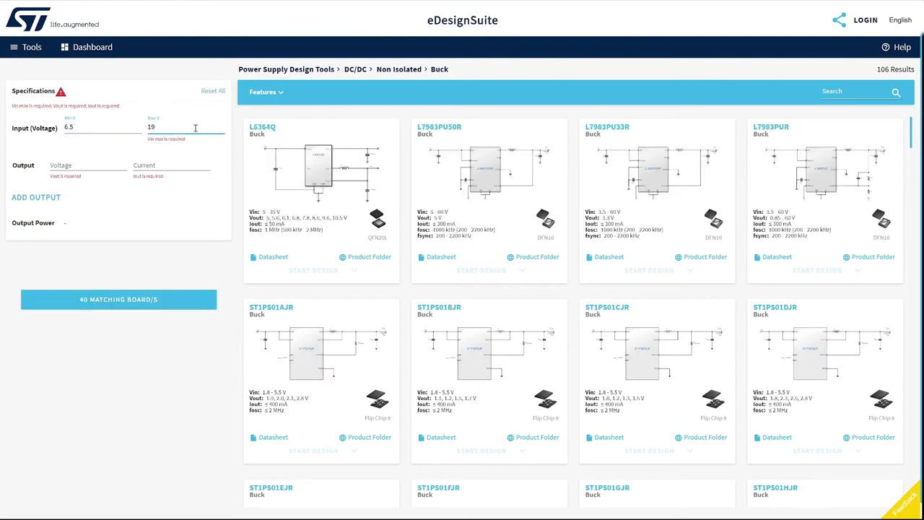
click(103, 167)
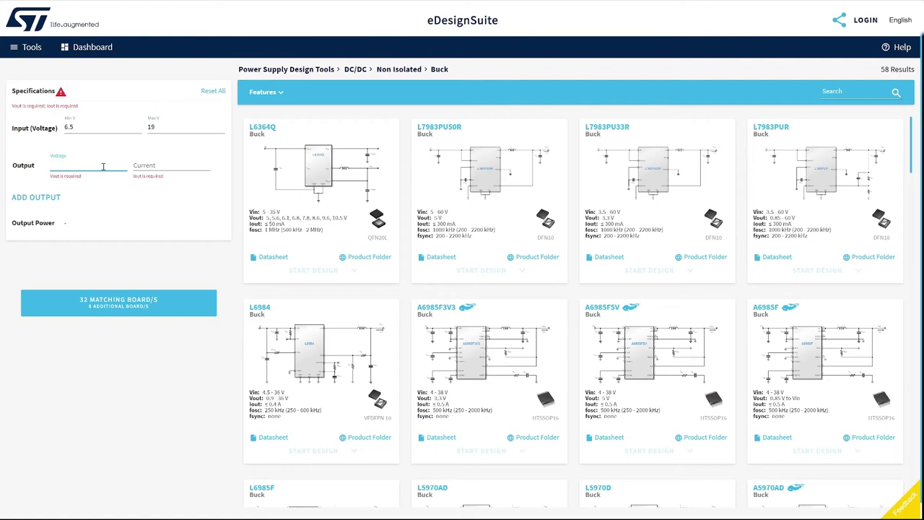
click(146, 165)
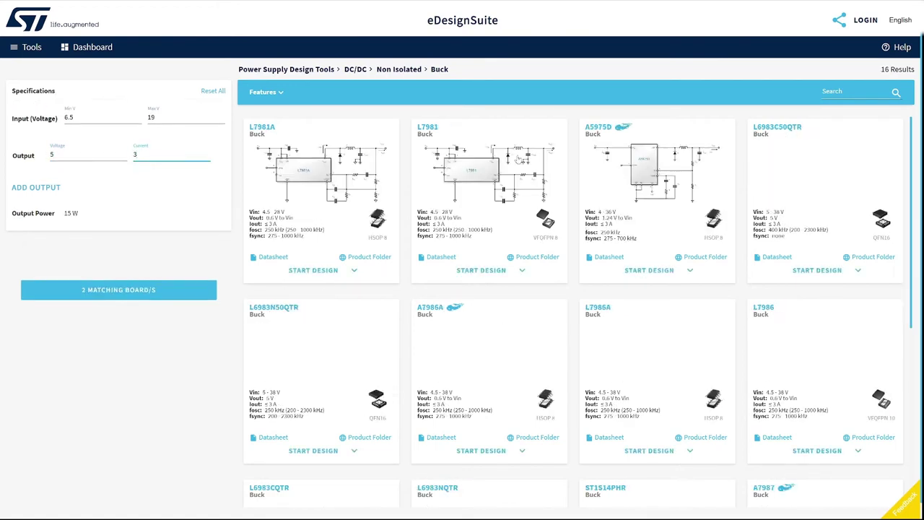
click(833, 91)
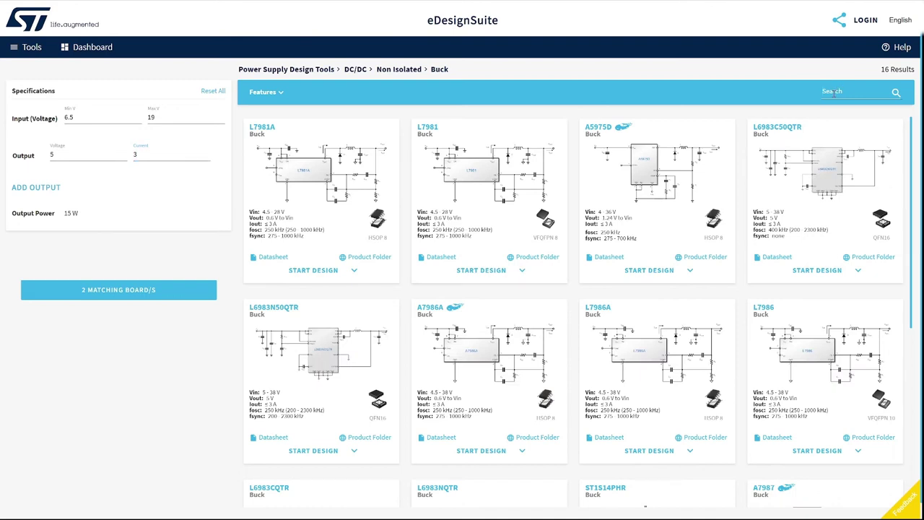
text(L6)
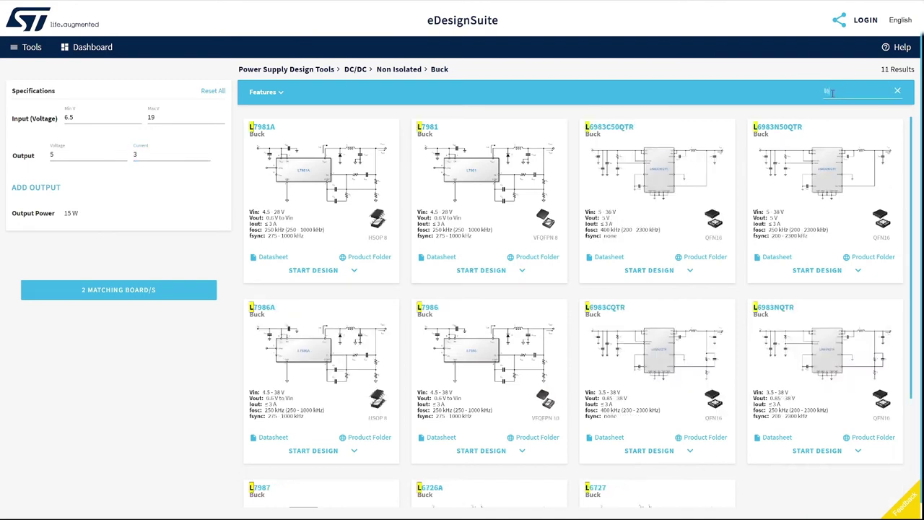
text(983)
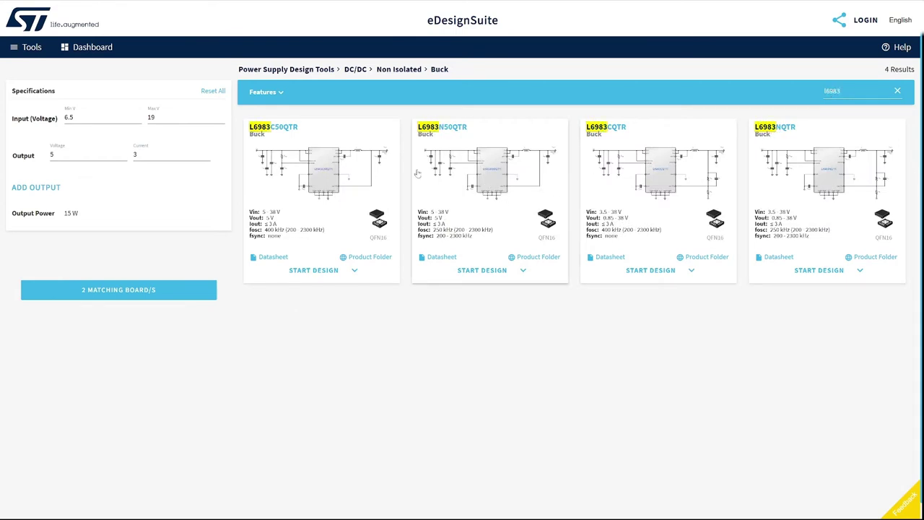
Open the L6983C50QTR product details and start a new design with it.
click(325, 173)
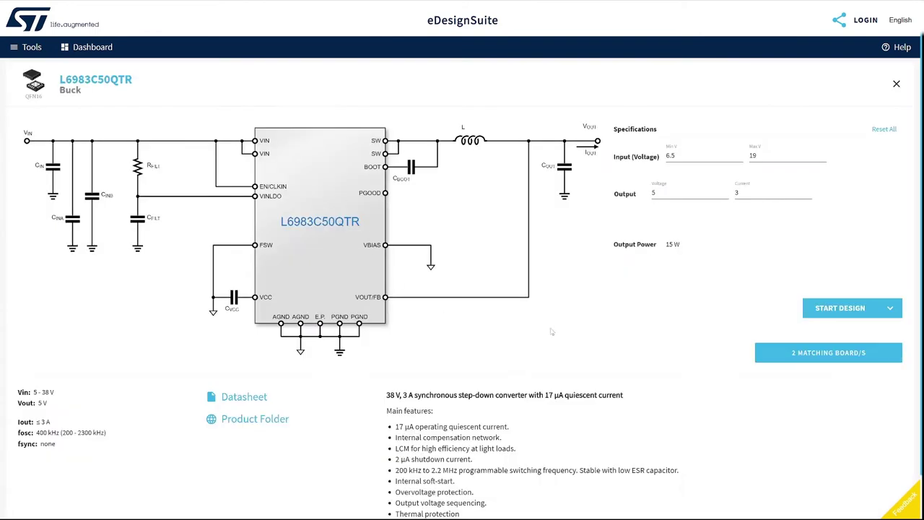
click(870, 309)
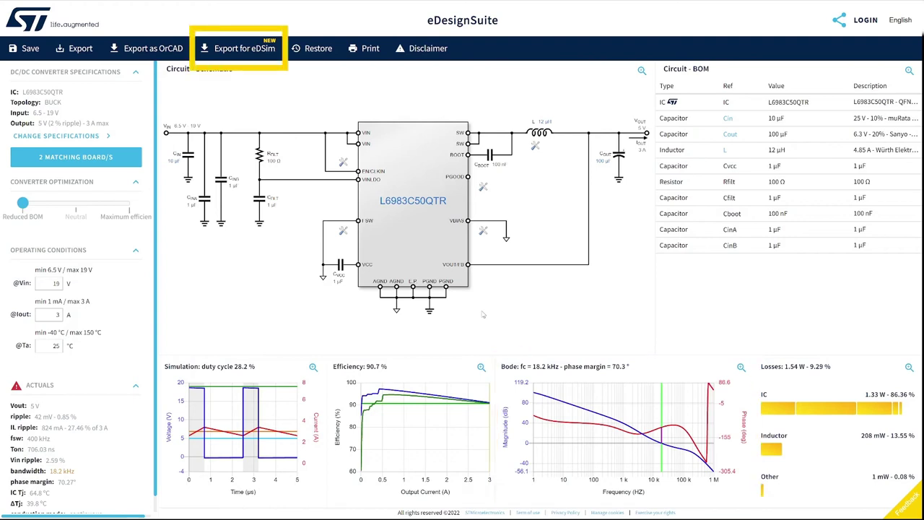
Export the design for eDSim and download it as DCDC_NewDesign.zip.
click(258, 49)
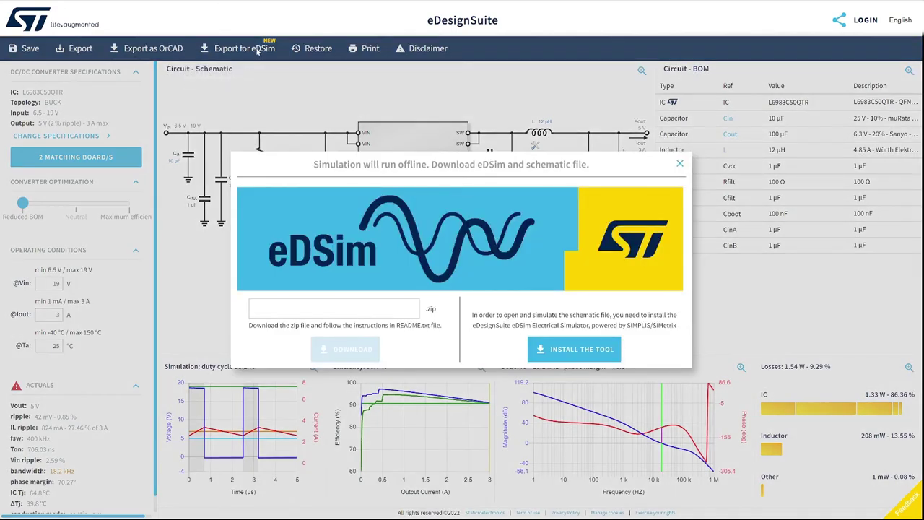
click(304, 311)
text(DCDC_NewDesign)
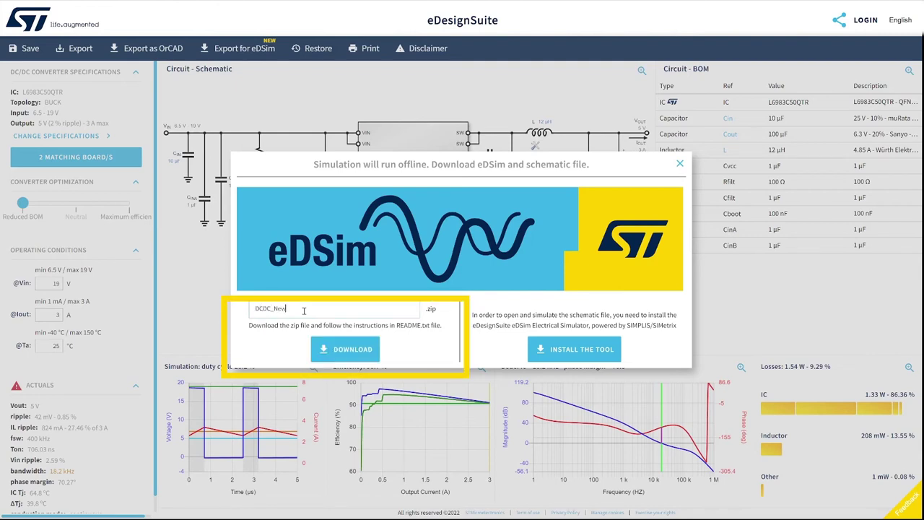
click(334, 350)
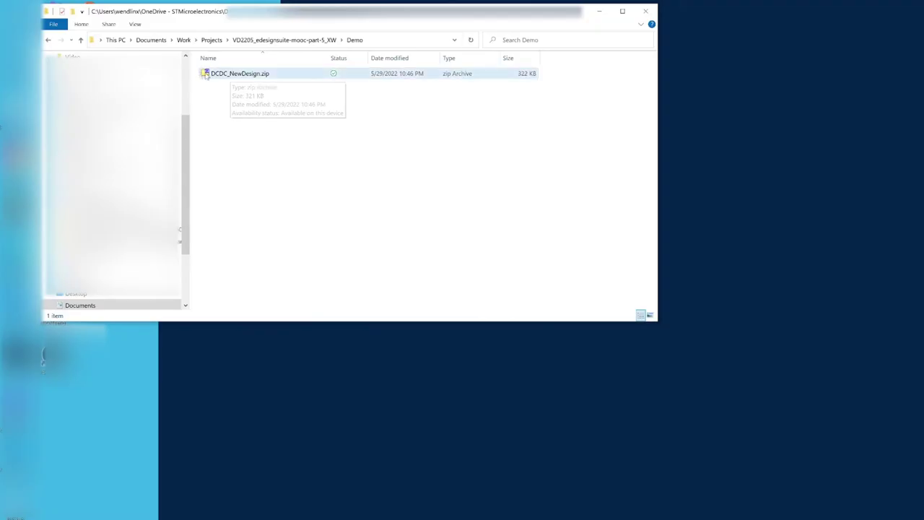
Extract DCDC_NewDesign.zip with 7-Zip into its own folder and run eDSim.bat from it.
right_click(209, 73)
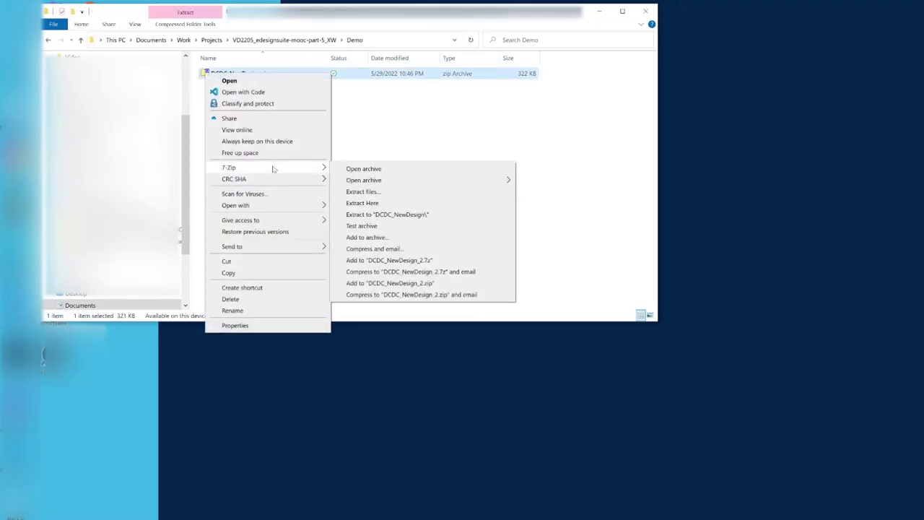
click(378, 215)
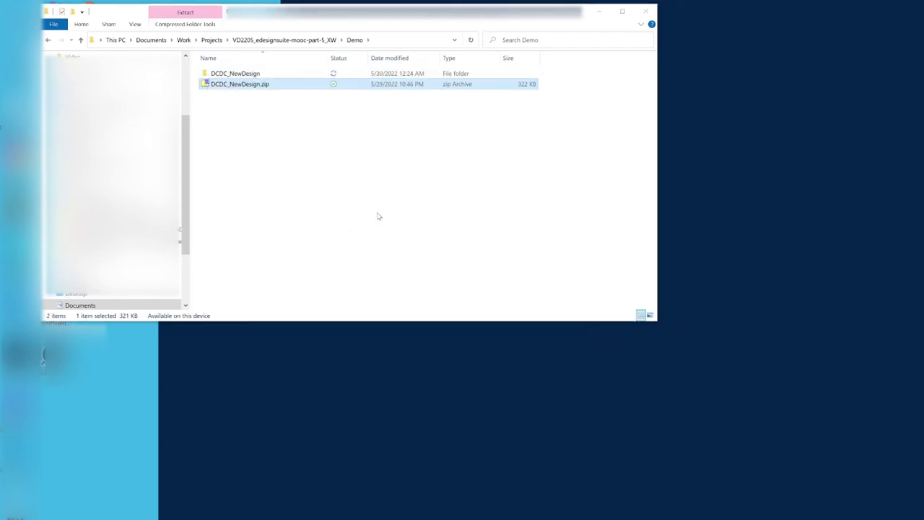
double_click(210, 74)
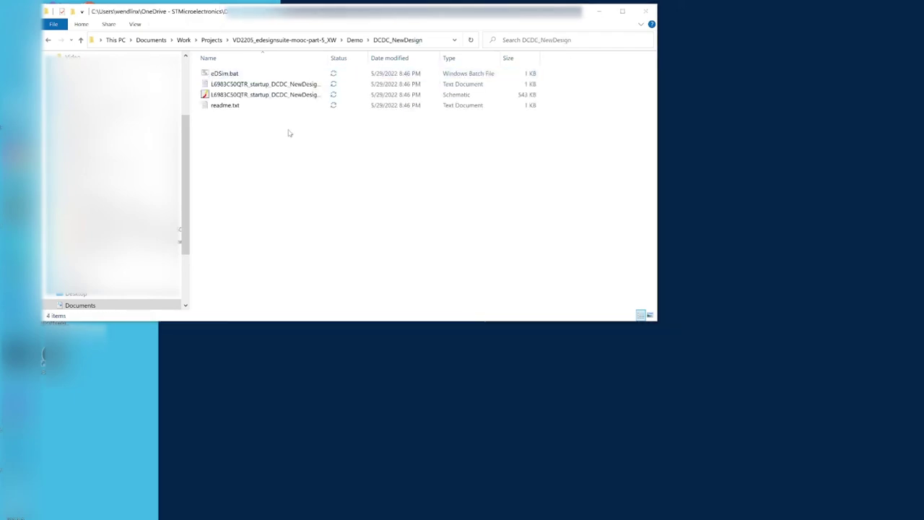
double_click(208, 73)
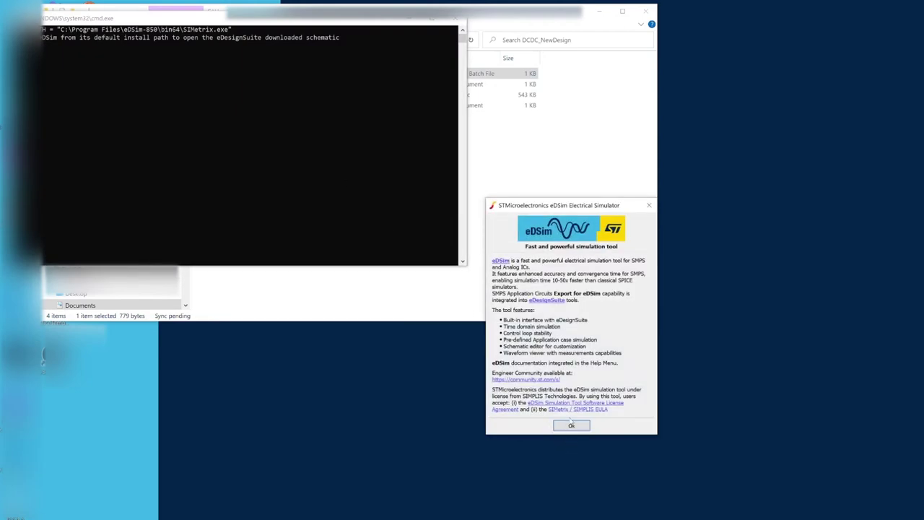
Dismiss the eDSim splash so the L6983C50QTR startup schematic opens.
click(571, 425)
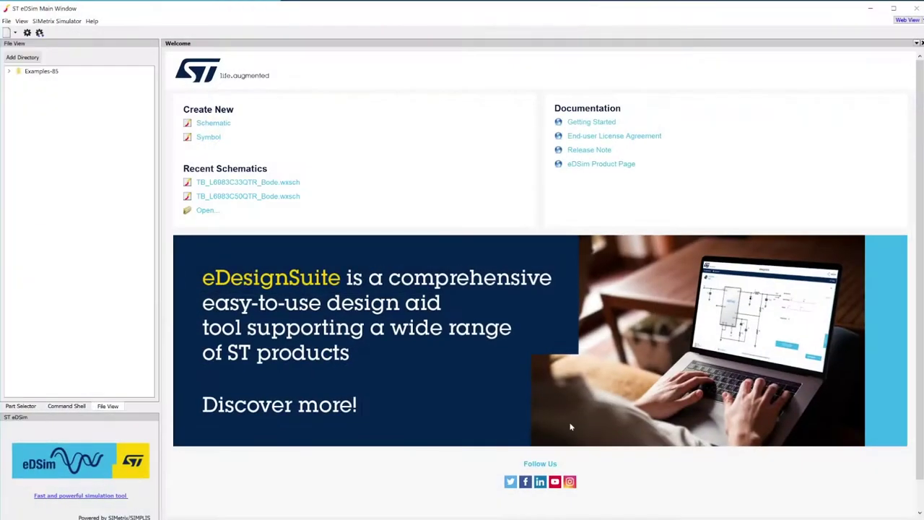
drag(595, 489, 630, 489)
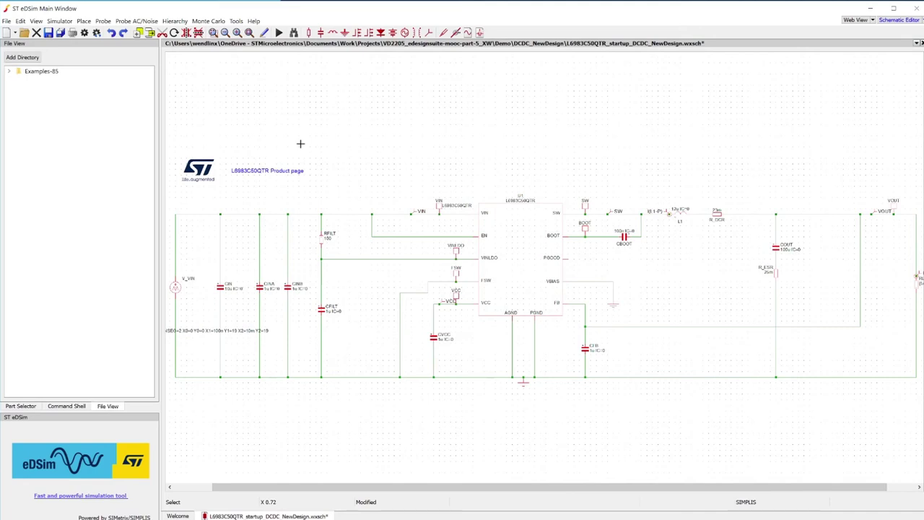
Run the SIMPLIS startup transient for the L6983C50QTR schematic.
click(279, 34)
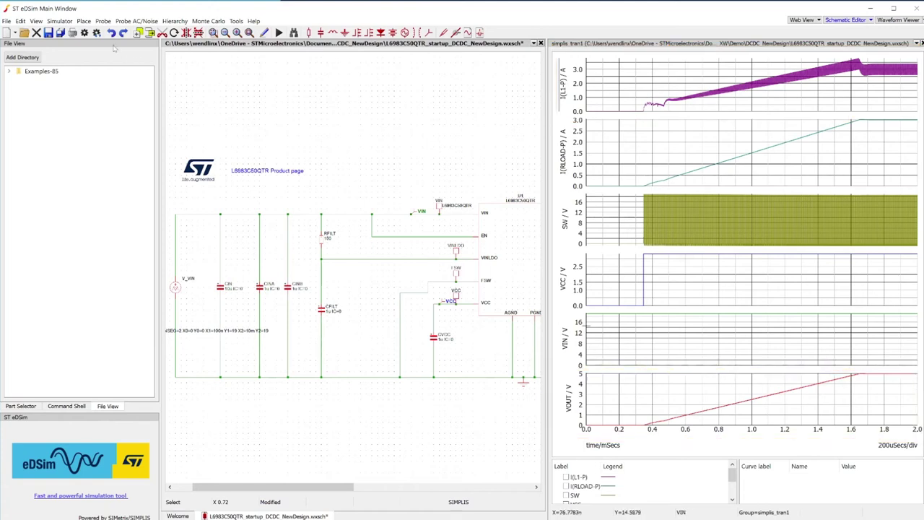
Set the SIMPLIS transient stop time to 4m, saving data from 1.7m.
click(59, 21)
click(76, 34)
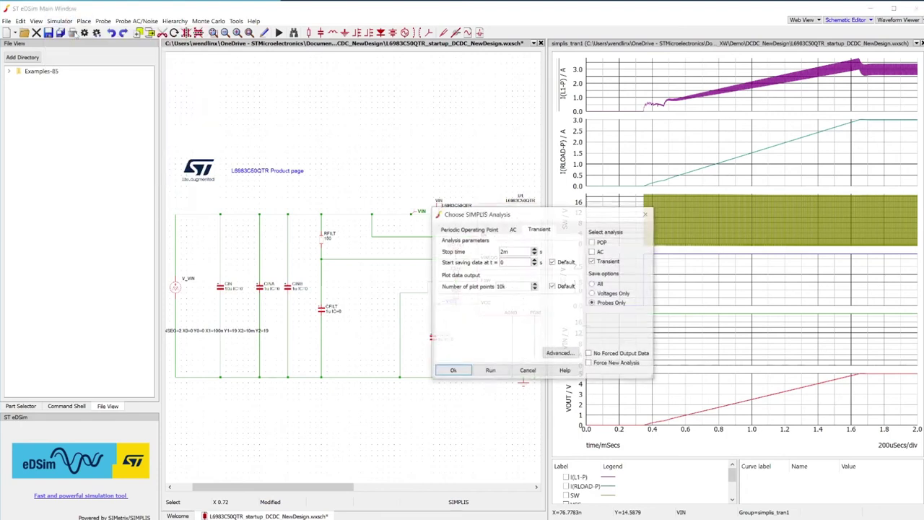
click(505, 251)
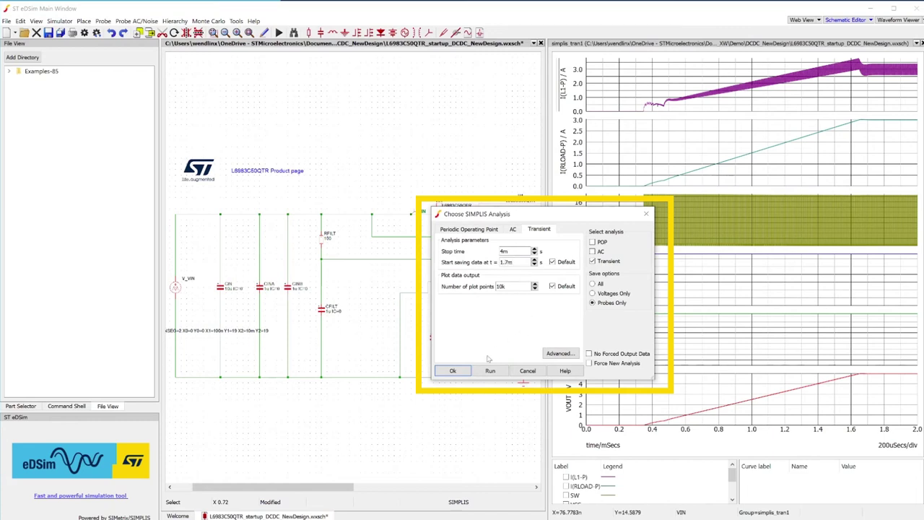
click(452, 370)
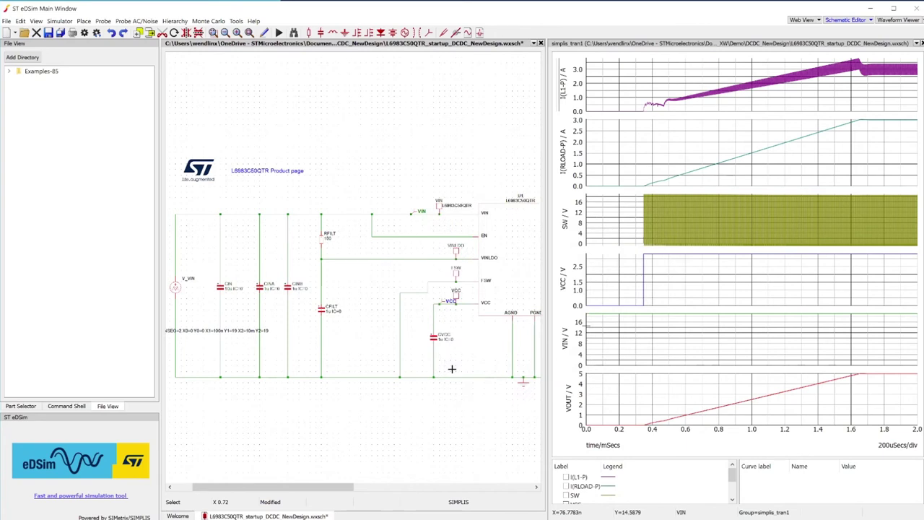
Delete all existing curves and rerun the transient simulation.
right_click(611, 489)
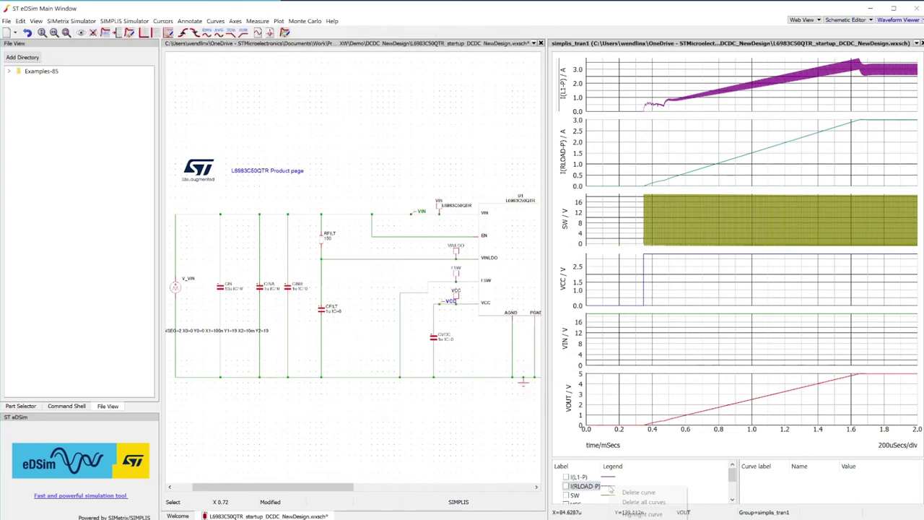
click(635, 500)
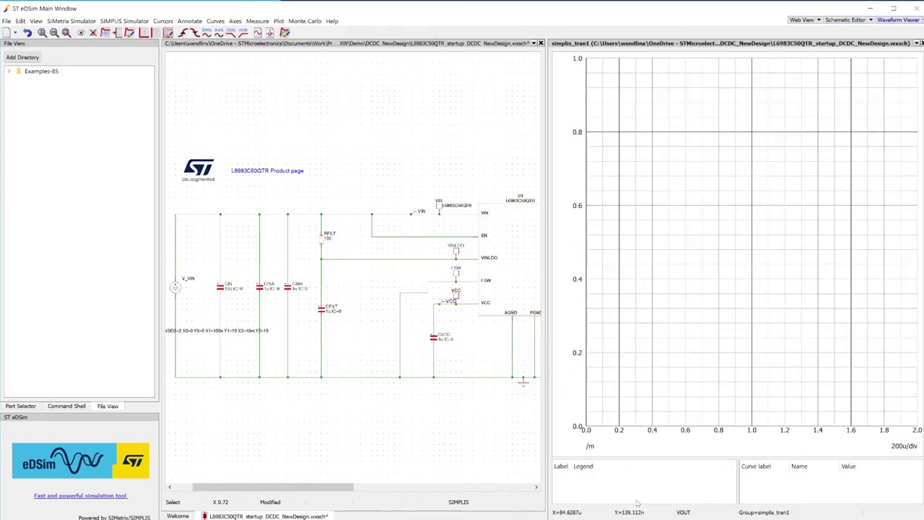
click(294, 45)
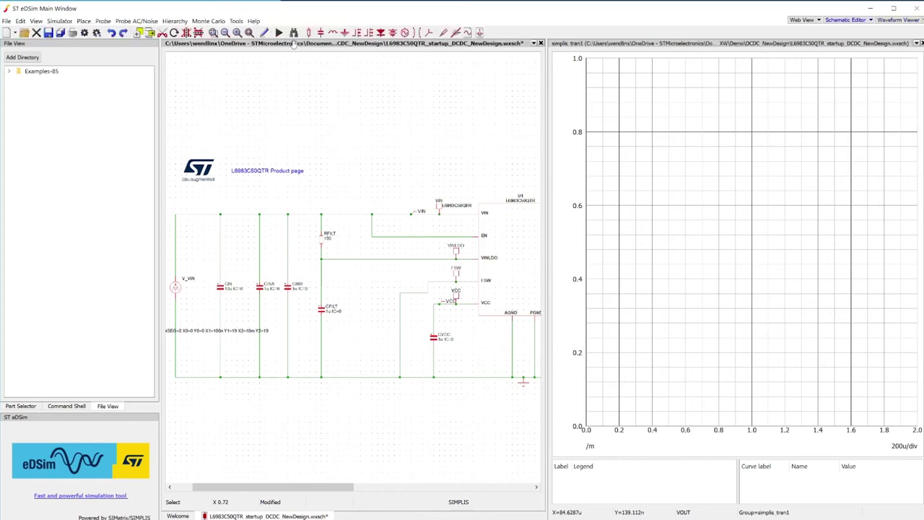
click(279, 33)
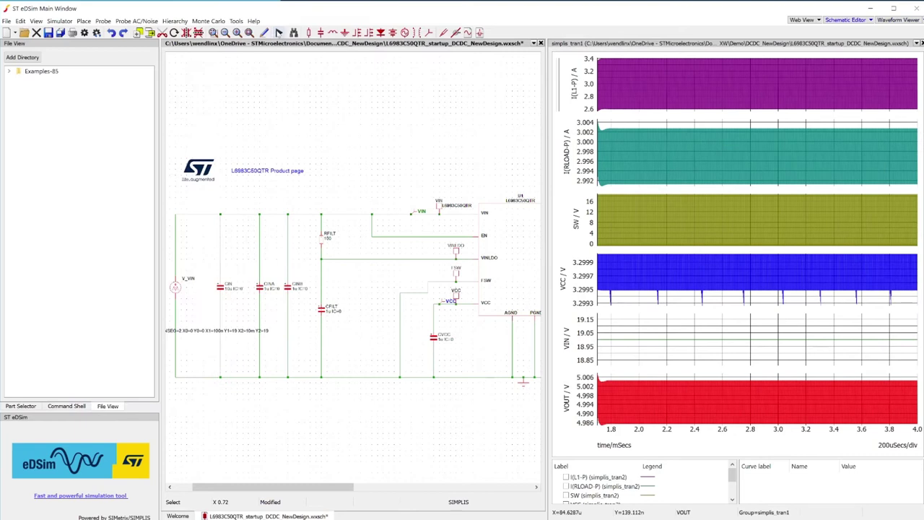
Zoom the waveforms into 2.20–2.34 ms to see individual switching cycles.
click(667, 378)
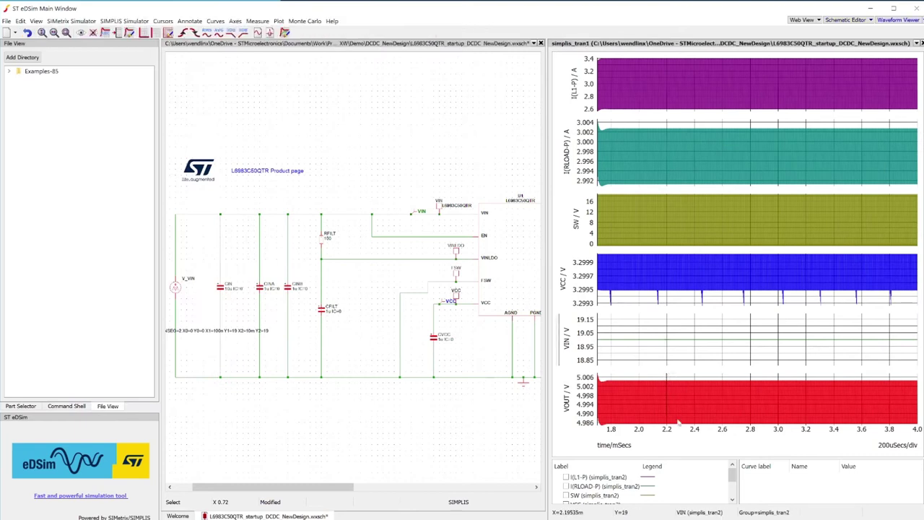
drag(666, 423, 686, 423)
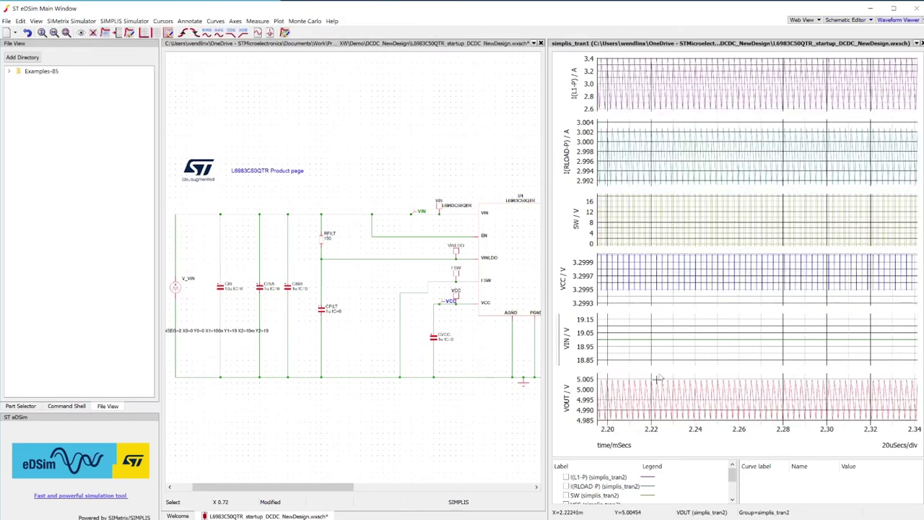
drag(781, 372, 845, 437)
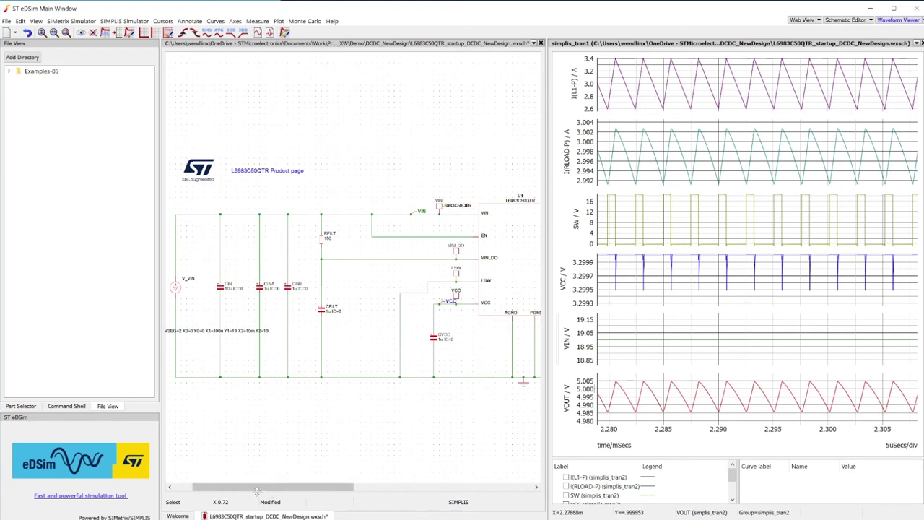
Delete the FSW-to-ground wire and wire the FSW pin to the VCC net instead.
drag(264, 489, 288, 486)
click(346, 328)
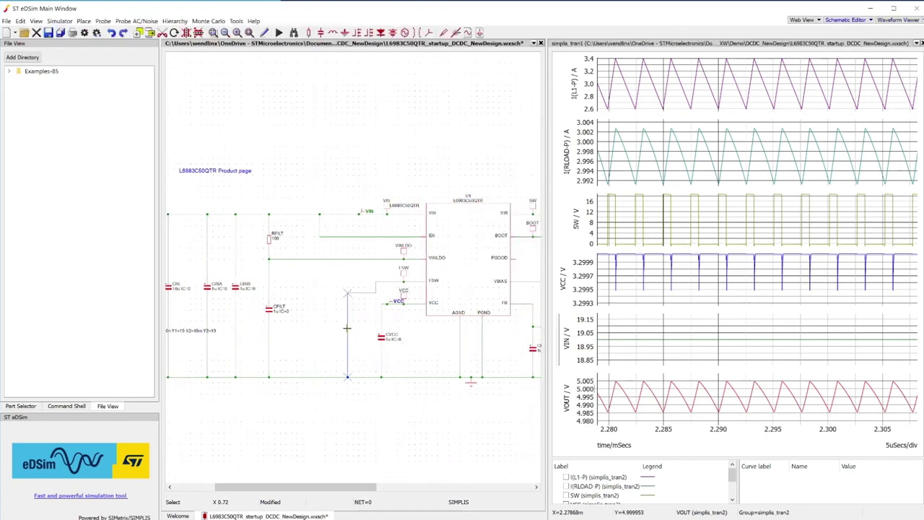
key(Delete)
click(376, 283)
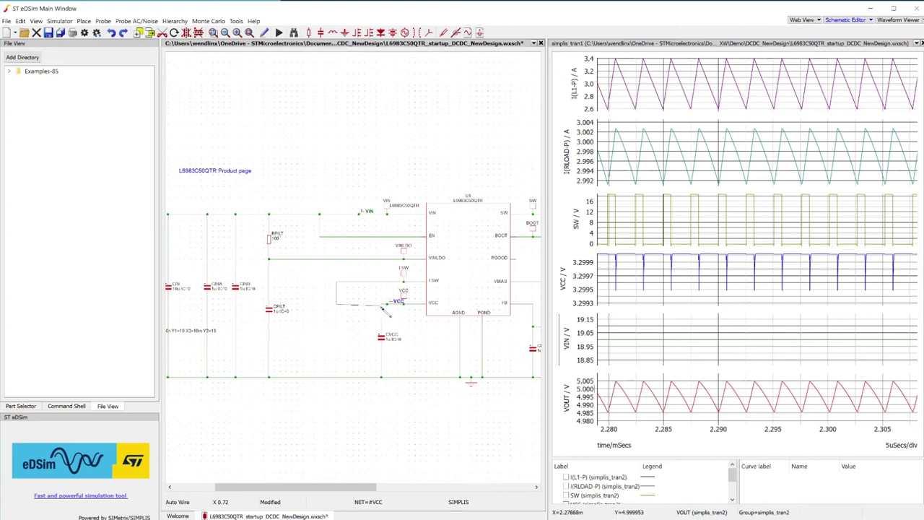
click(389, 309)
Run the FSW-tied-to-VCC simulation and zoom the waveforms to 2.05–2.45 ms.
click(278, 33)
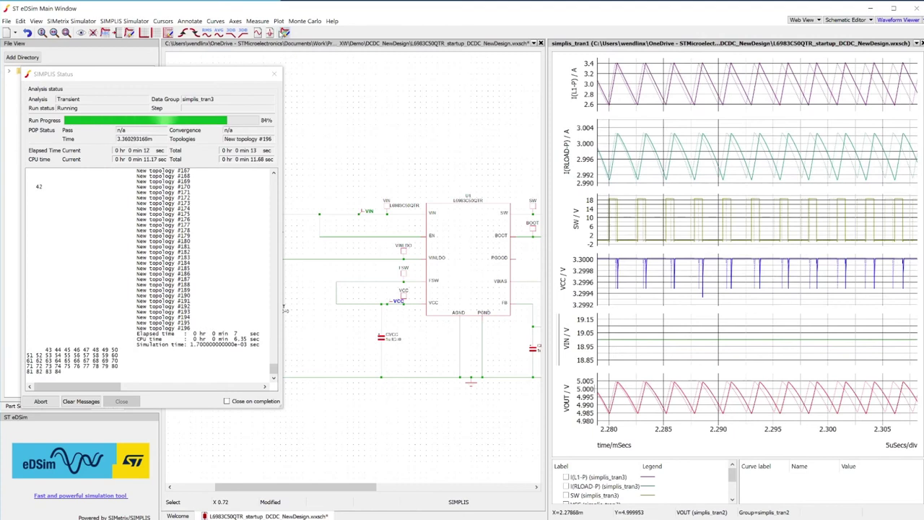
right_click(668, 478)
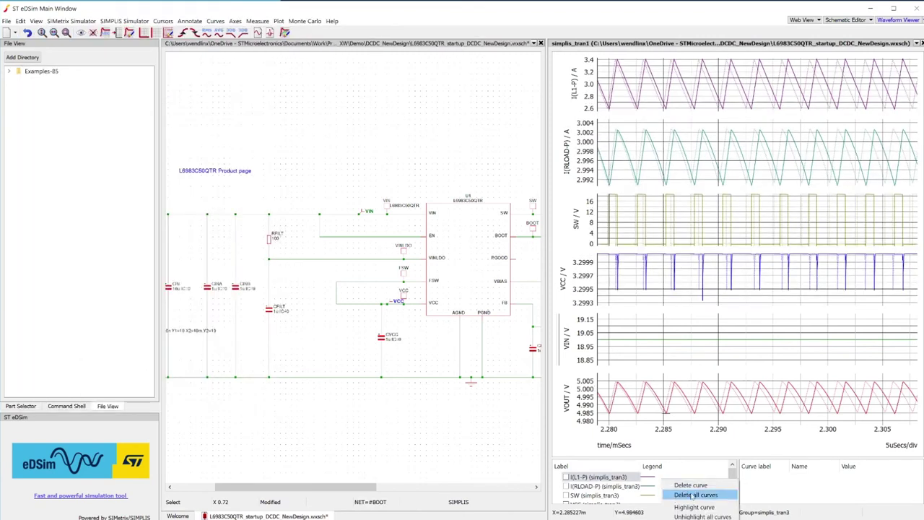
right_click(747, 437)
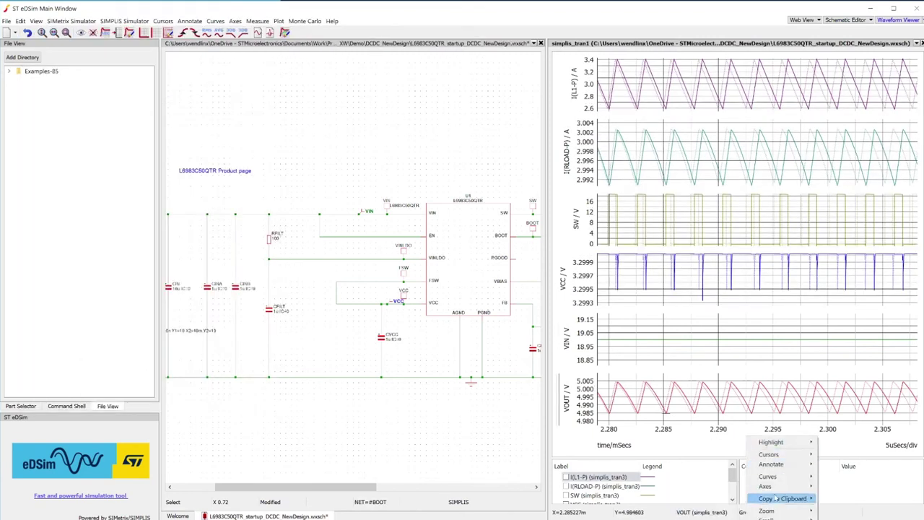
mouse_move(766, 510)
click(852, 508)
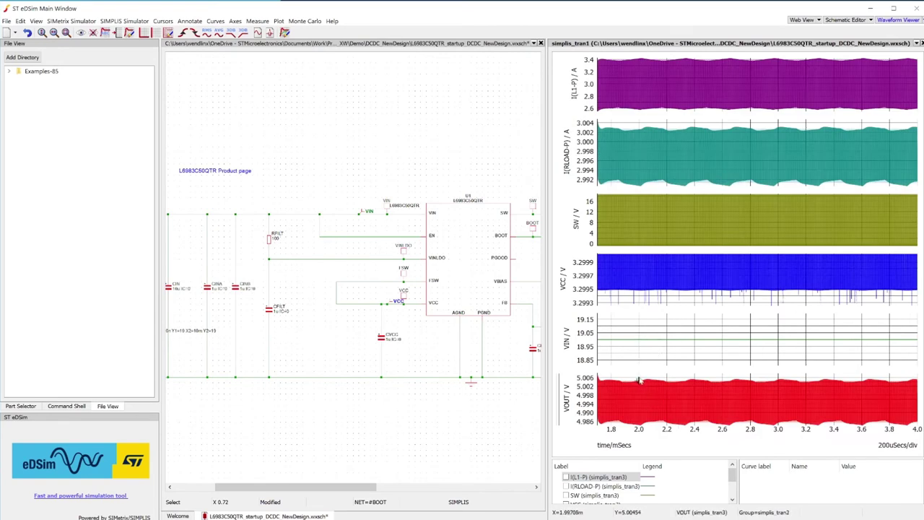
drag(644, 377, 707, 441)
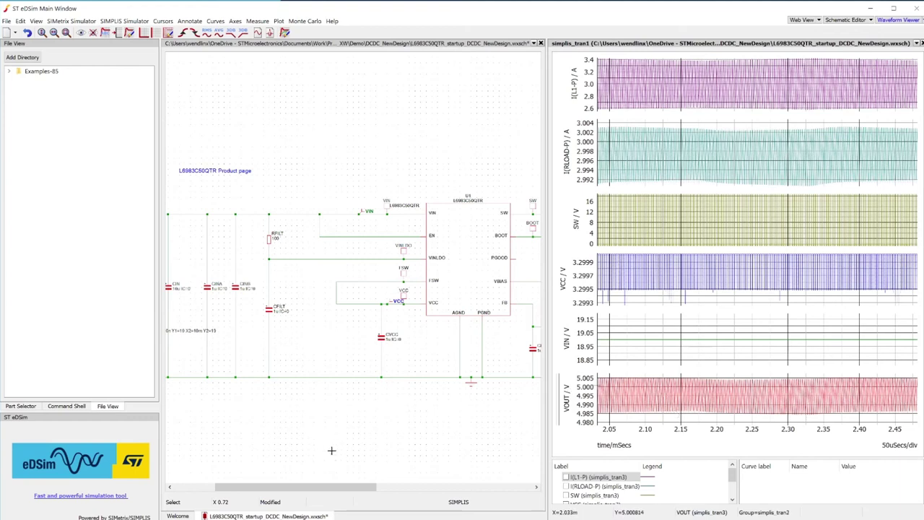
Open the V_VIN source's piecewise-linear definition from the schematic.
click(330, 490)
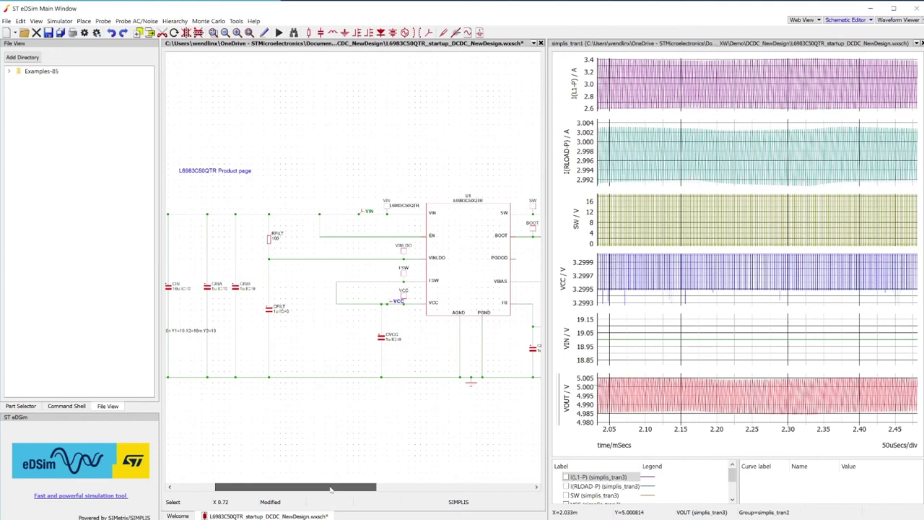
drag(330, 490, 284, 473)
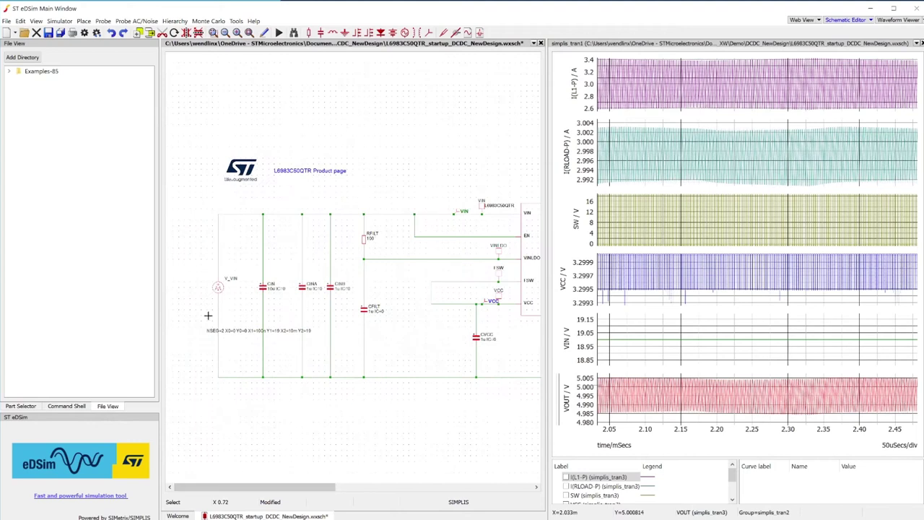
right_click(217, 288)
click(244, 296)
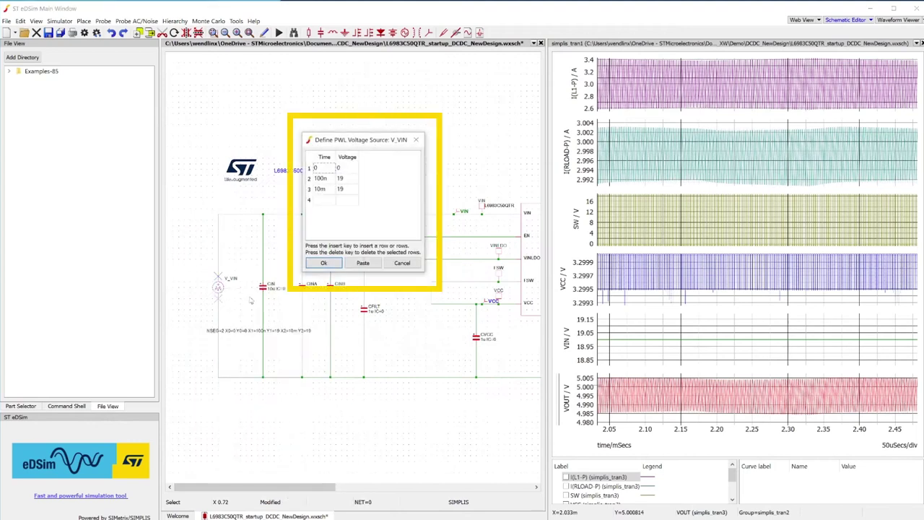
Set V_VIN PWL rows 2m/19, 2.01m/6.5, 2.2m/6.5, 2.201m/19 and apply.
click(326, 190)
click(327, 190)
text(2m)
key(Tab)
key(Tab)
text(2.01m)
key(Tab)
key(Tab)
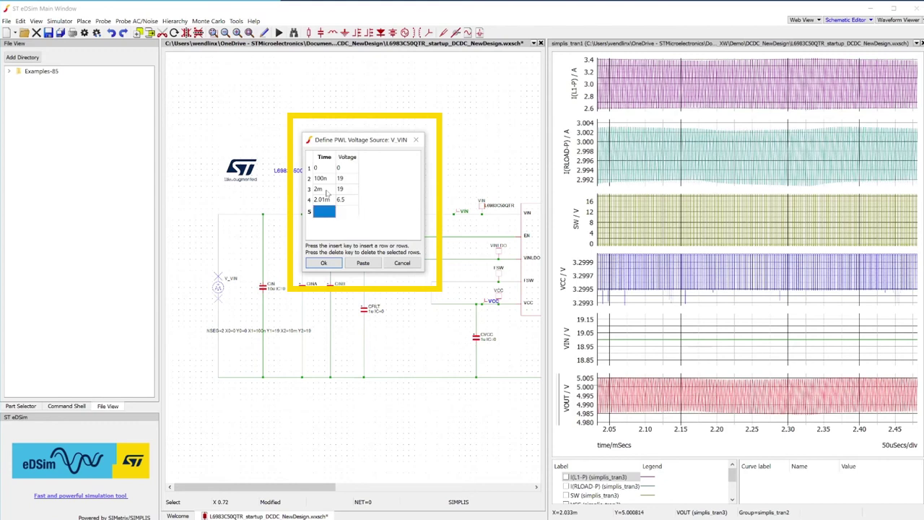
text(2.2m)
key(Tab)
text(6)
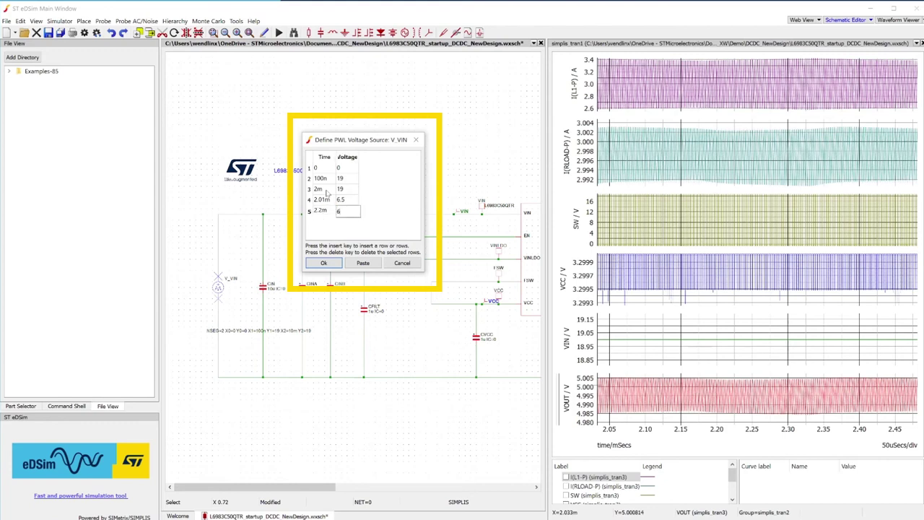
text(.5)
key(Tab)
text(2.201m)
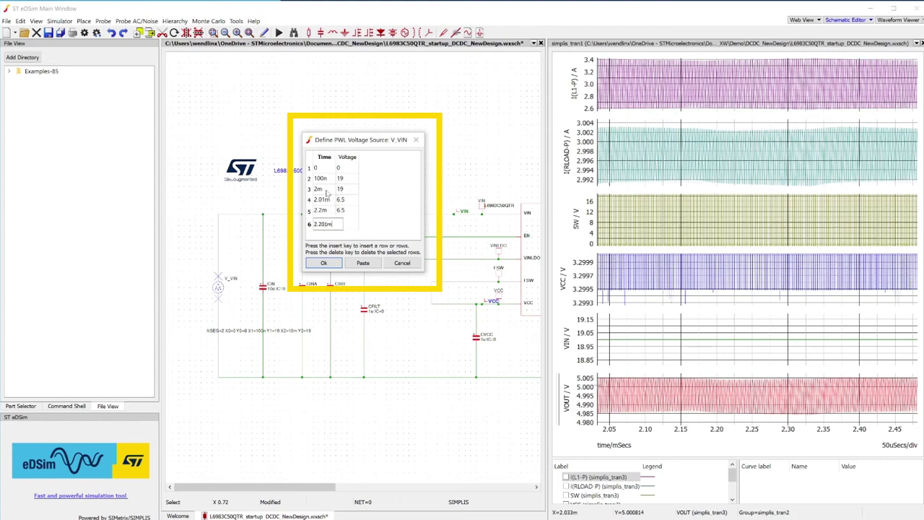
key(Tab)
key(Tab)
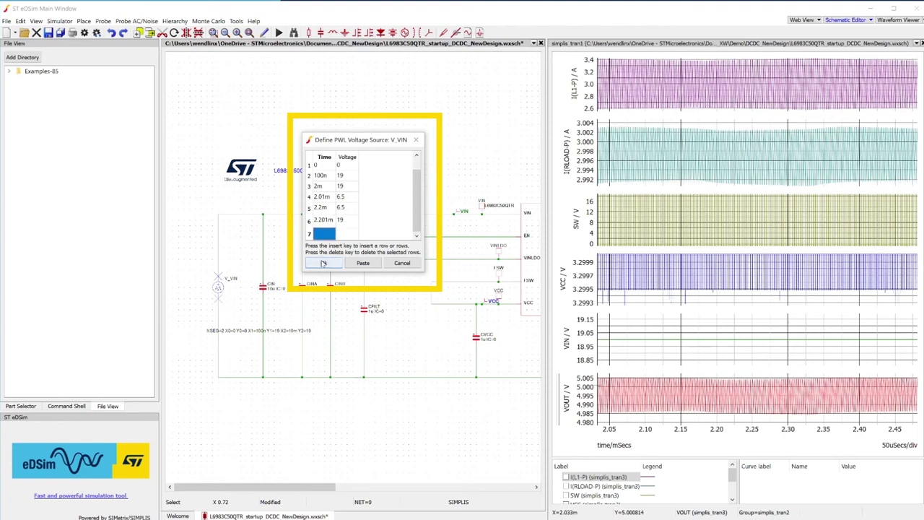
click(323, 263)
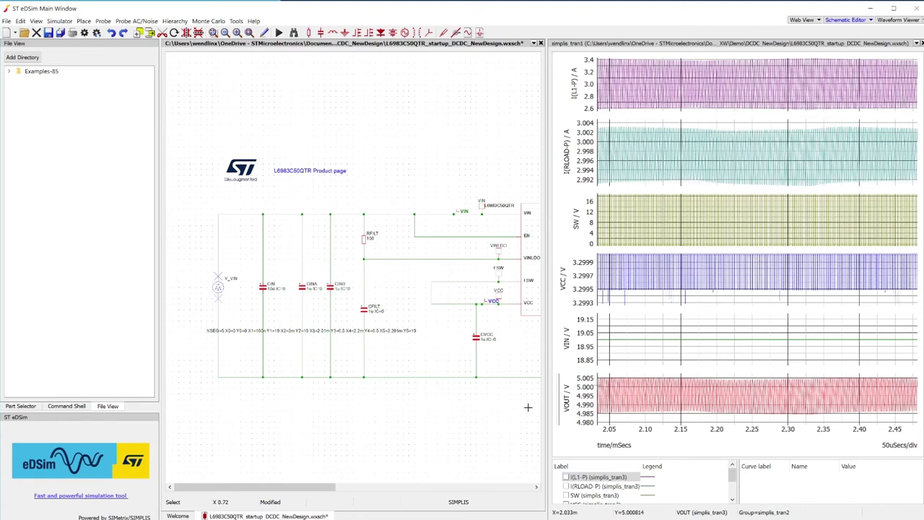
Delete all plotted curves and rerun SIMPLIS to get the simplis_tran4 line-transient waveforms.
right_click(646, 489)
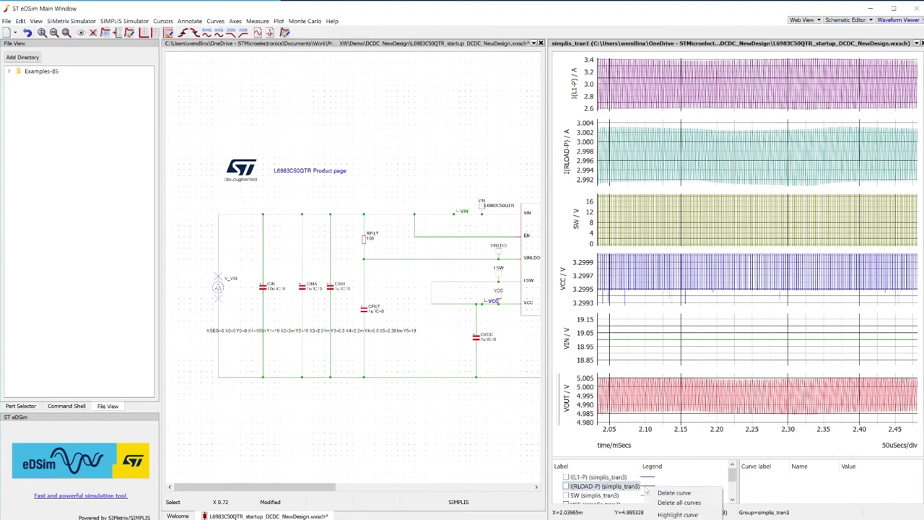
click(679, 504)
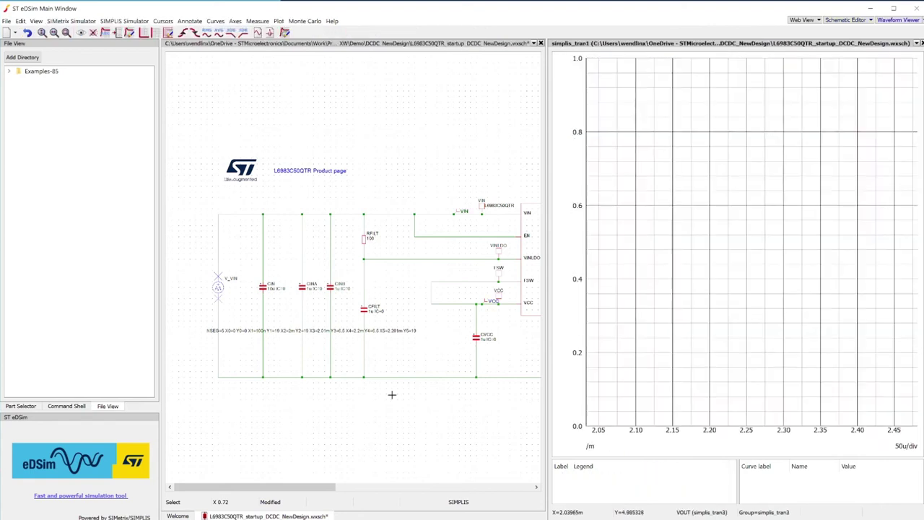
click(231, 43)
click(280, 34)
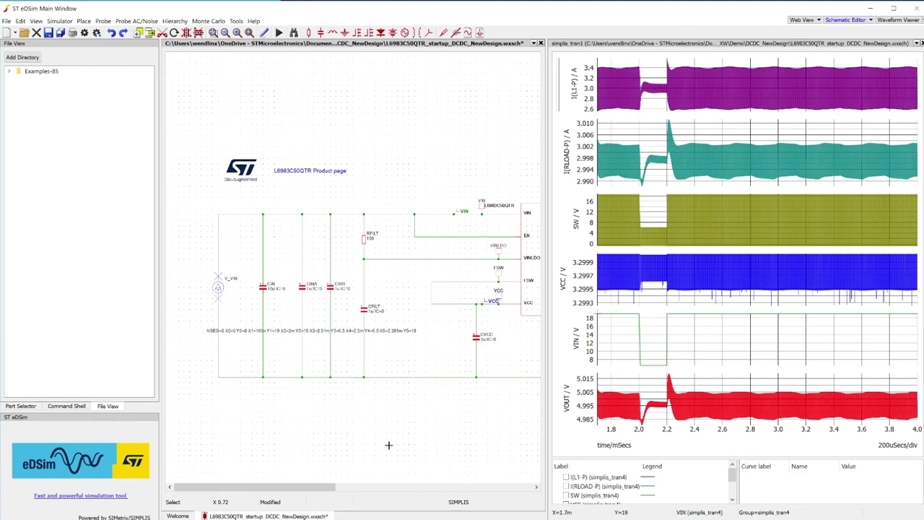
Place a PWL current source I1 beside RLOAD.
click(382, 488)
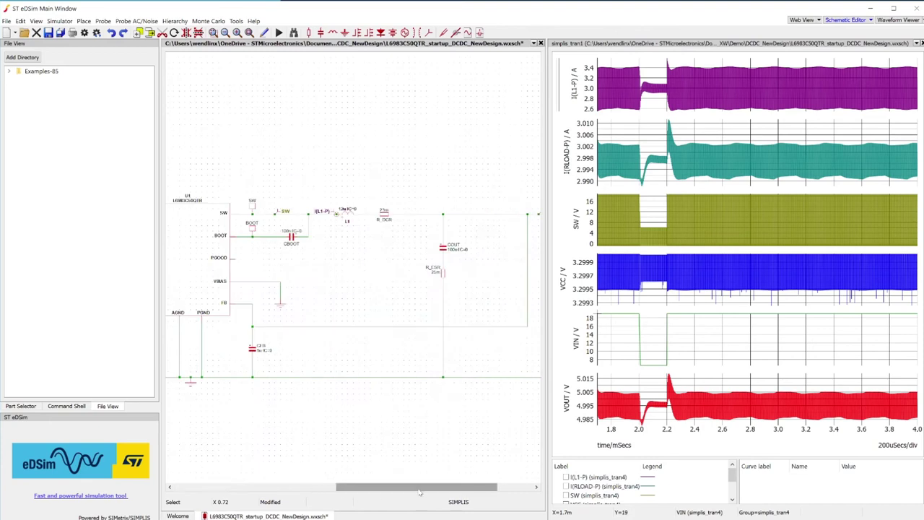
drag(371, 488, 454, 496)
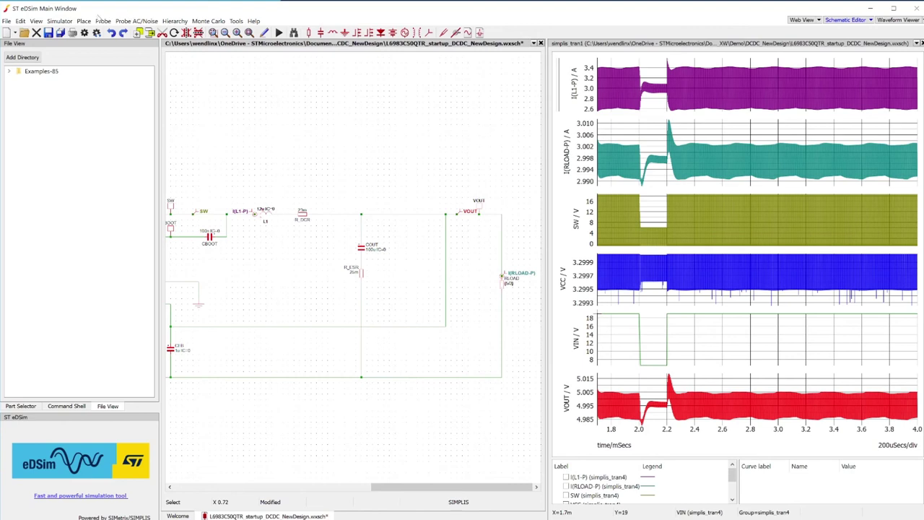
click(84, 21)
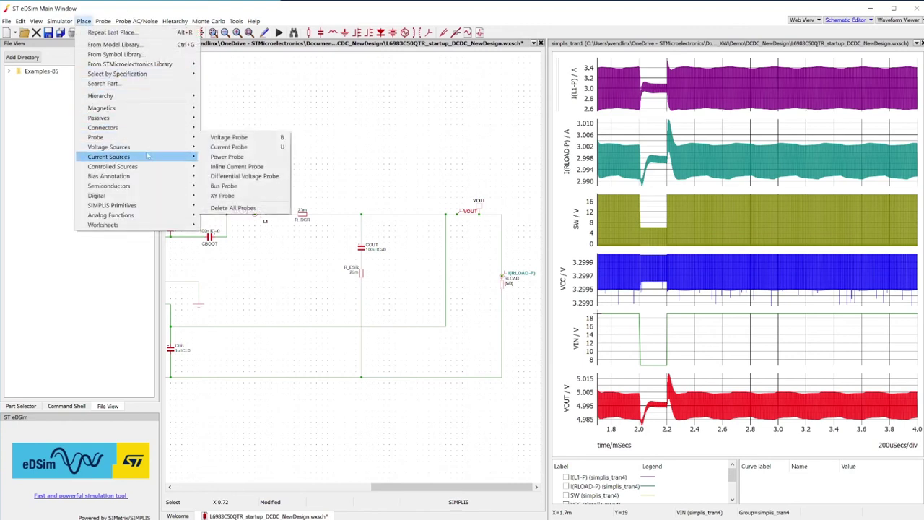
mouse_move(148, 158)
click(226, 176)
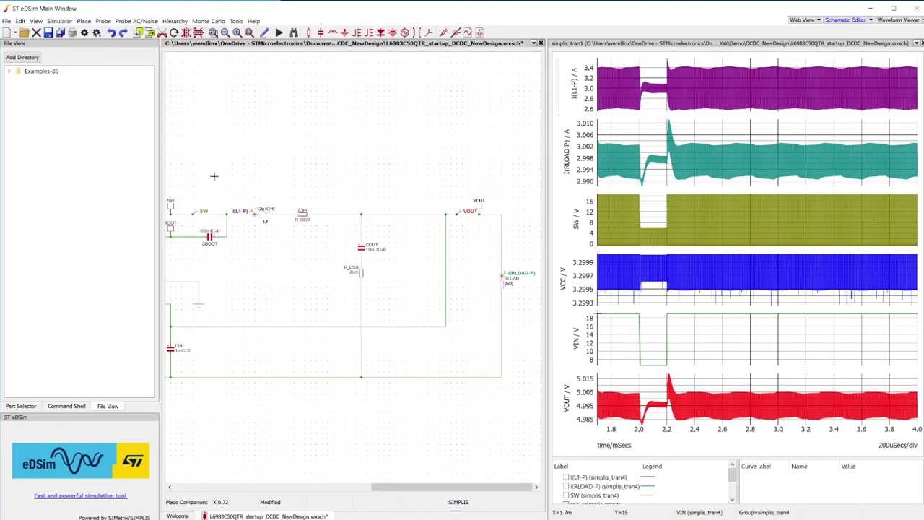
click(478, 296)
In I1's PWL table, hold 0.5 A until 2.3 ms and step at 2.325 ms.
right_click(478, 296)
click(506, 301)
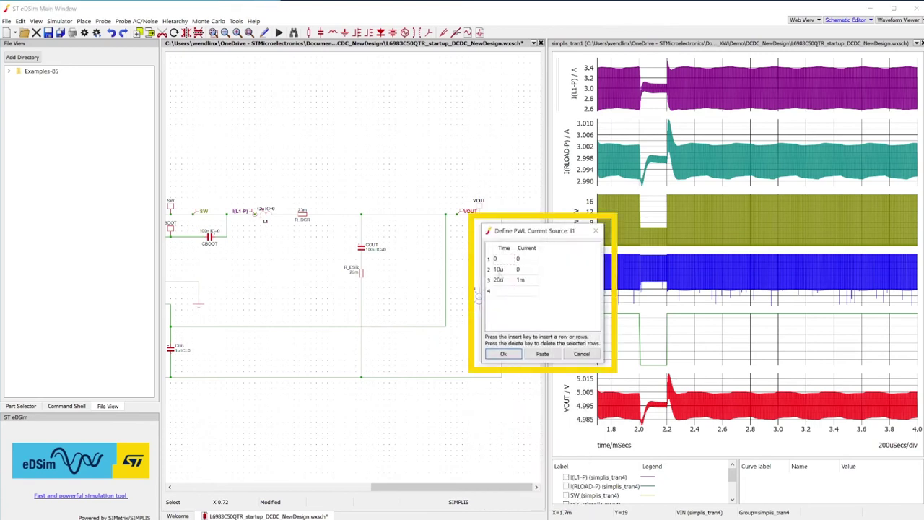
click(524, 282)
text(0)
key(Tab)
text(2.3)
key(Tab)
text(0.5)
key(Tab)
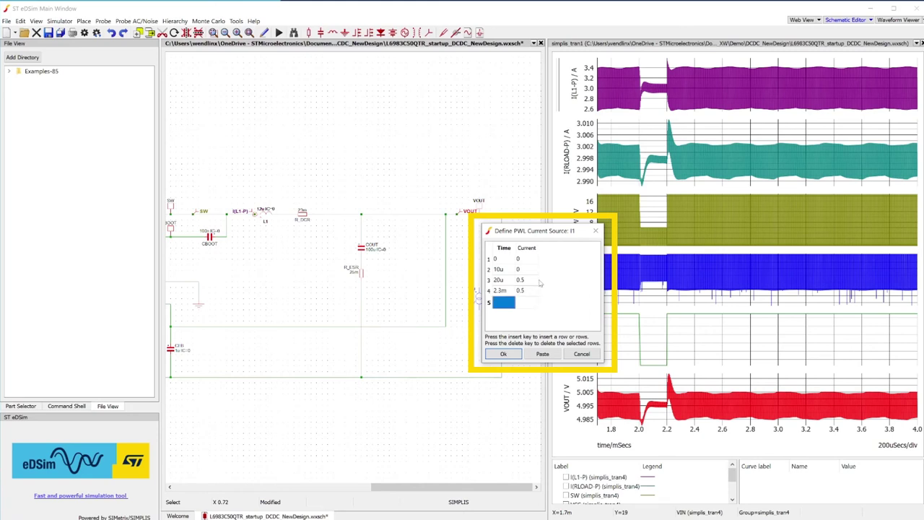
text(2.325m)
key(Tab)
Finish I1's table at 3 A until 2.5 ms, back to 0.5 A by 2.525 ms, and confirm.
text(3)
key(Tab)
text(2.5)
key(Tab)
text(3)
key(Tab)
text(2.525m)
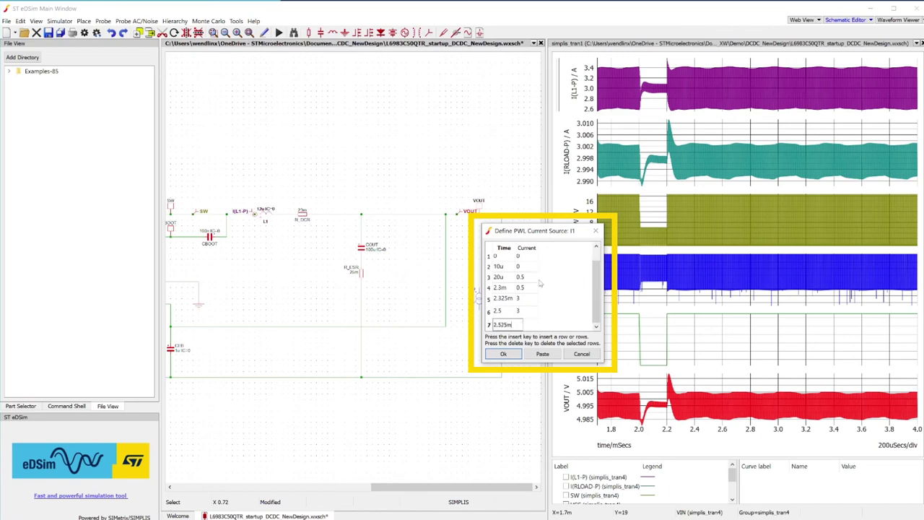
key(Tab)
text(0.)
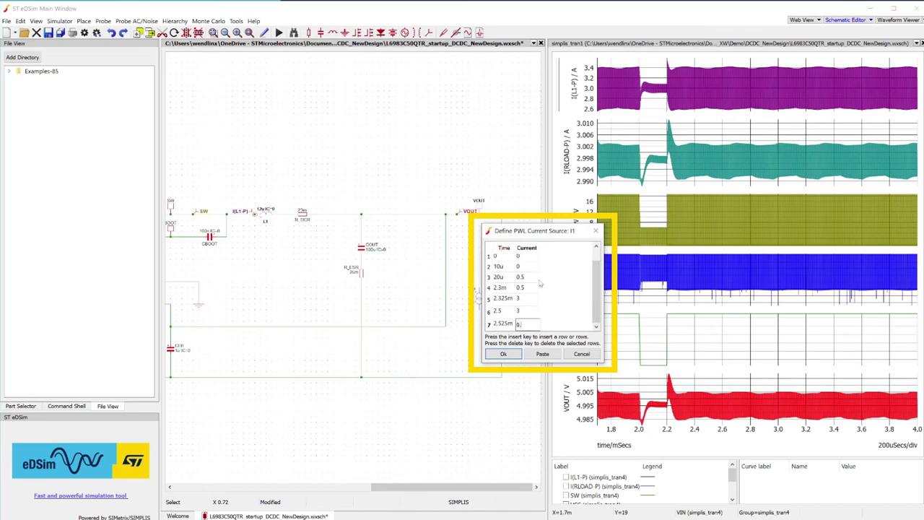
text(5)
click(508, 312)
click(508, 311)
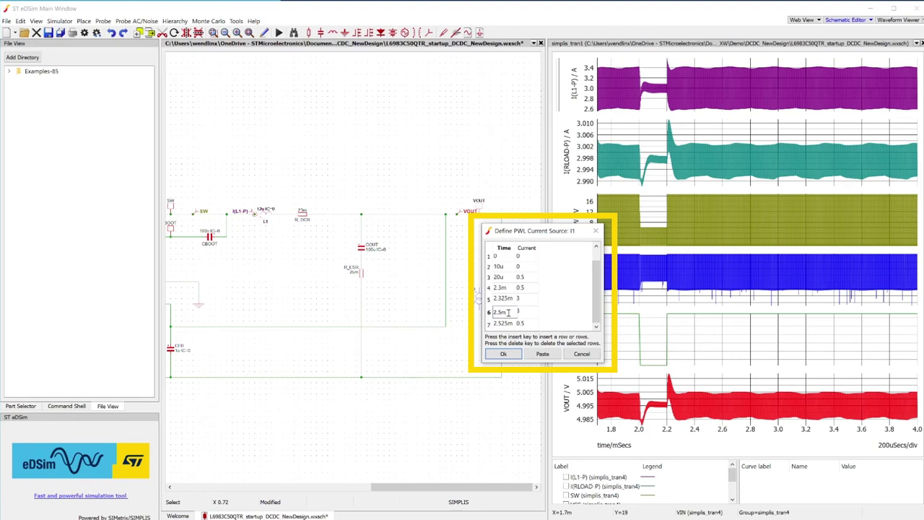
key(Tab)
key(Tab)
key(Tab)
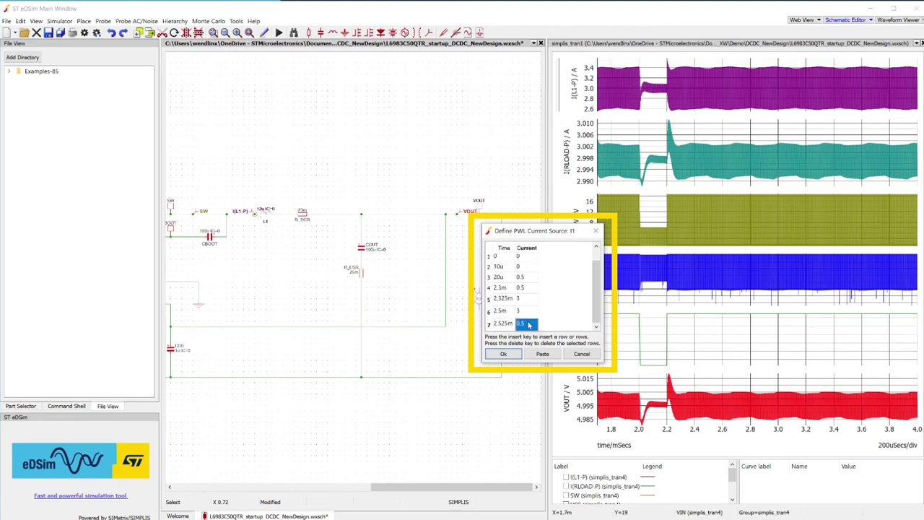
click(504, 354)
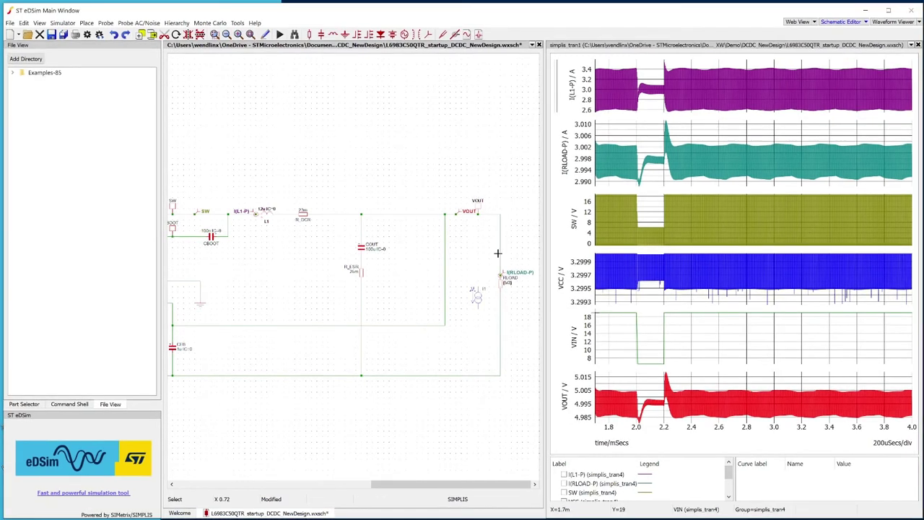
Wire I1 between the VOUT/RLOAD node and ground, and delete all plotted curves.
key(F3)
mouse_move(499, 253)
mouse_down()
mouse_move(480, 278)
mouse_move(477, 318)
mouse_move(507, 339)
mouse_move(500, 331)
mouse_up()
key(F3)
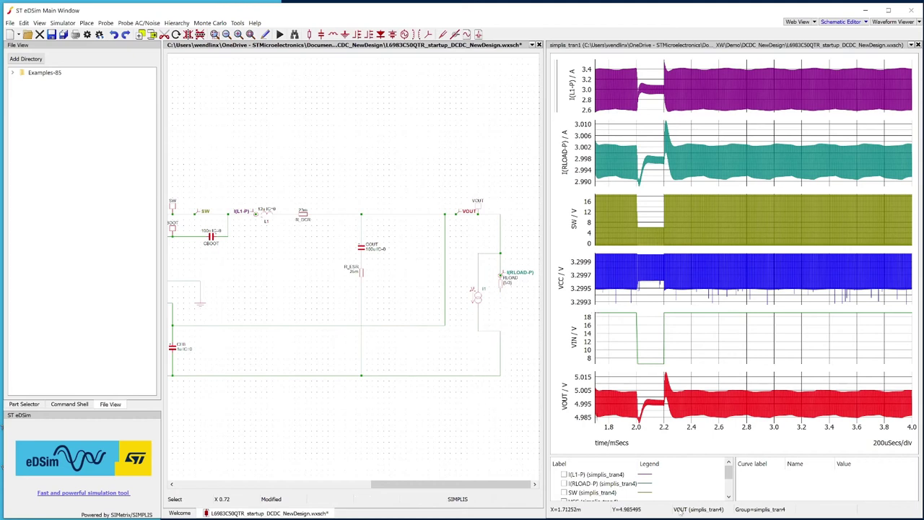
right_click(642, 477)
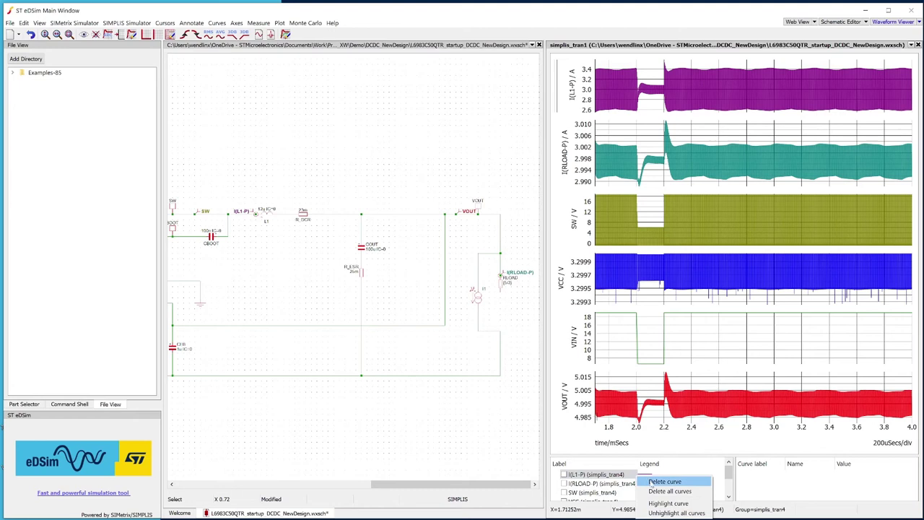
click(658, 492)
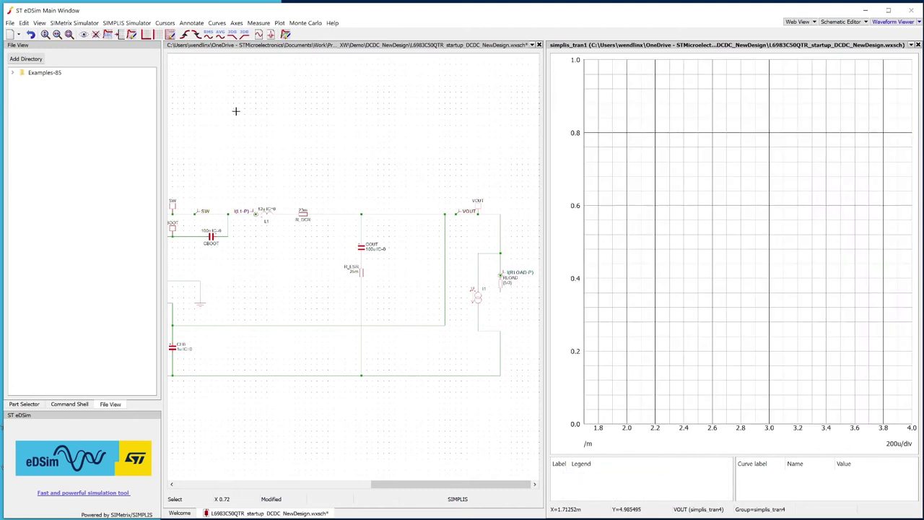
Rerun the simulation to produce the simplis_tran5 load-step waveforms.
click(206, 46)
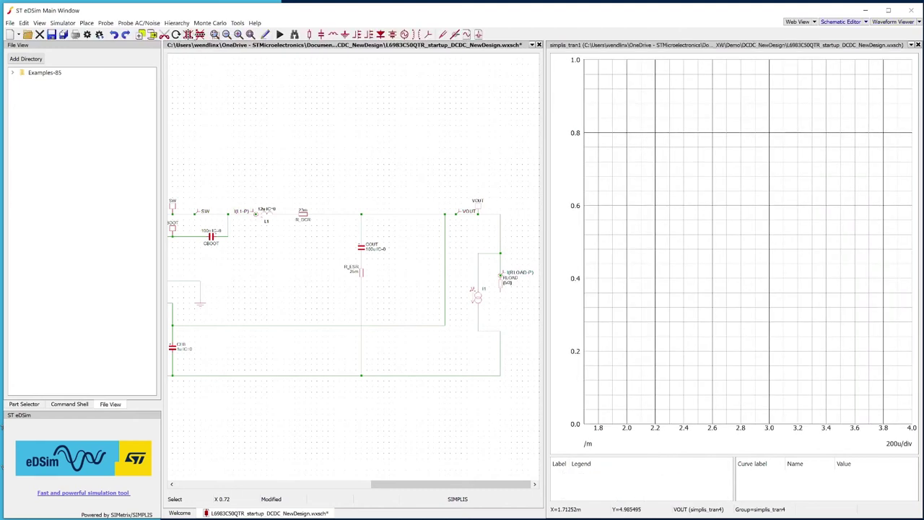
click(279, 34)
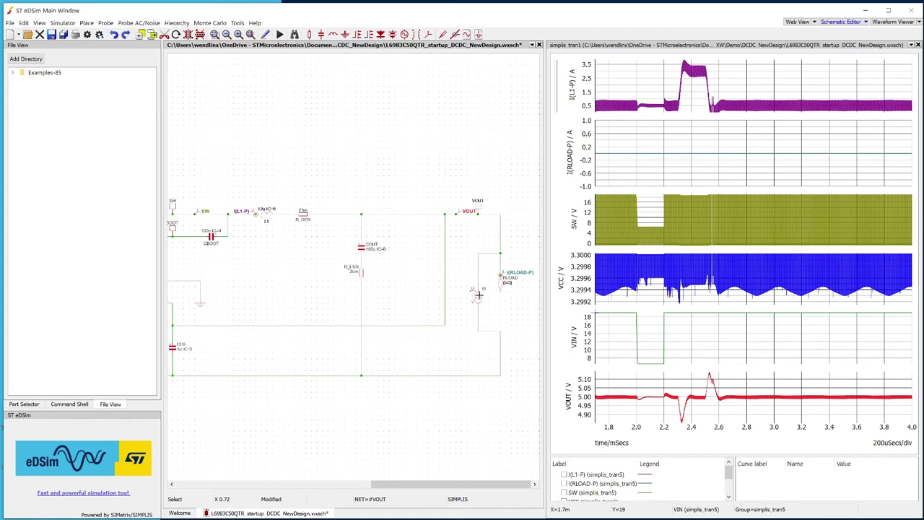
Open I1's PWL table and append rows 3.0m/0.5 and 3.06m/6.
right_click(478, 295)
click(494, 299)
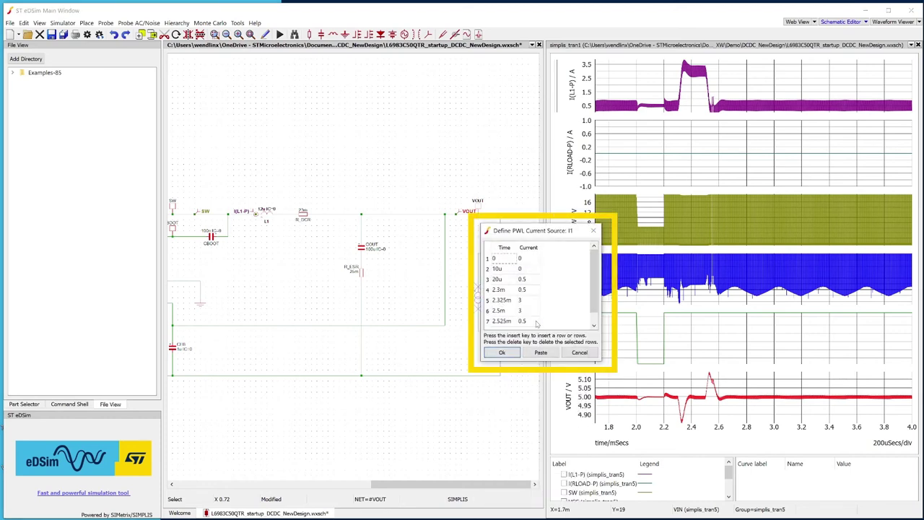
click(531, 320)
key(Tab)
text(3)
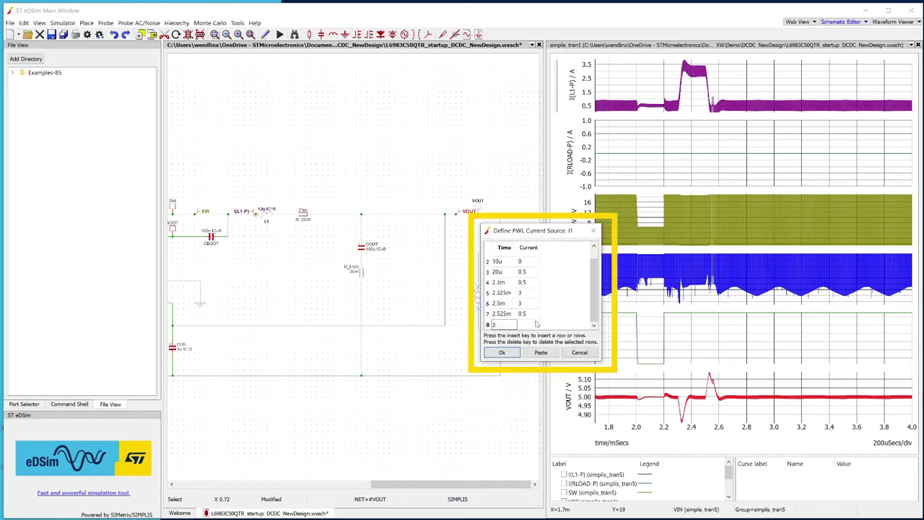
text(.0m)
key(Tab)
key(Tab)
text(3.06m)
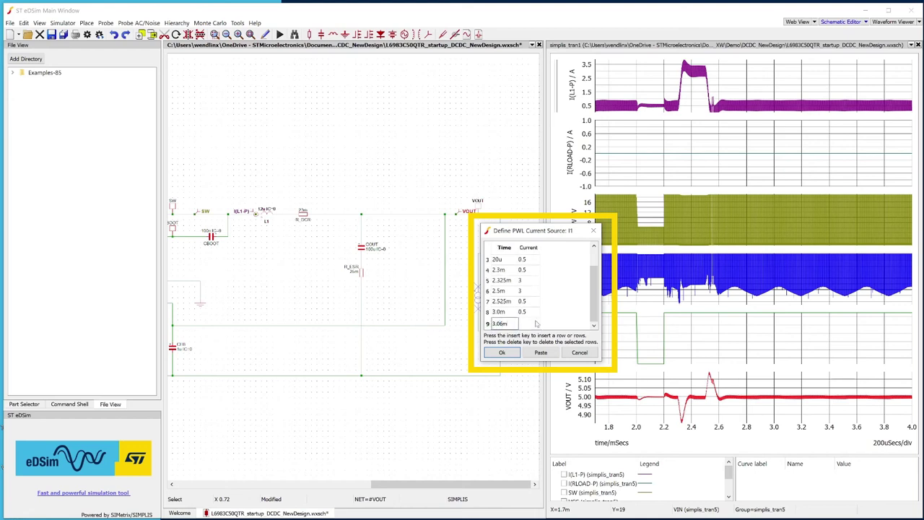
key(Tab)
text(6)
key(Tab)
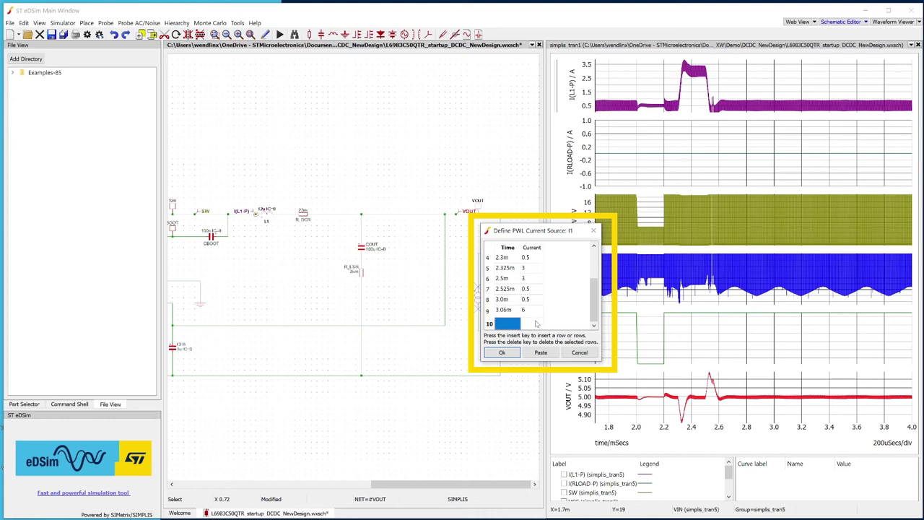
Add rows 3.3m/6 and 3.306m/1 and confirm the I1 definition.
text(3.3m)
key(Tab)
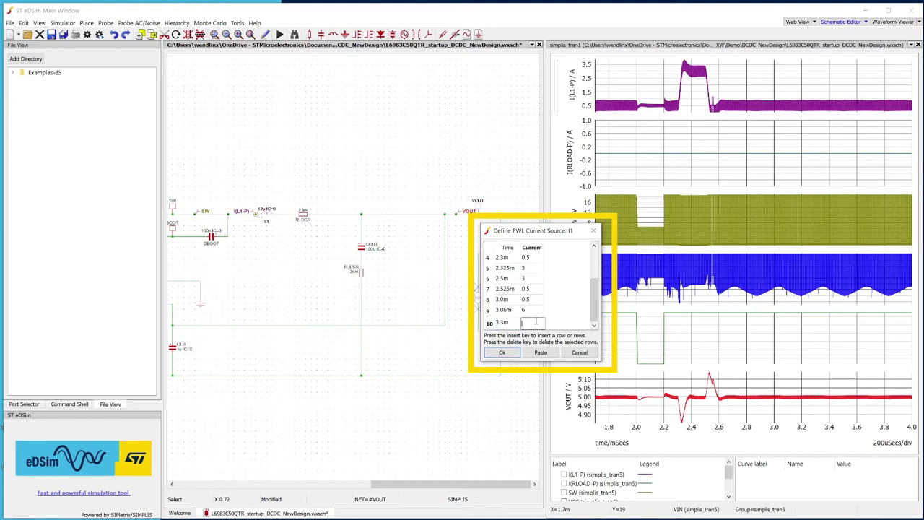
text(6)
key(Tab)
text(3)
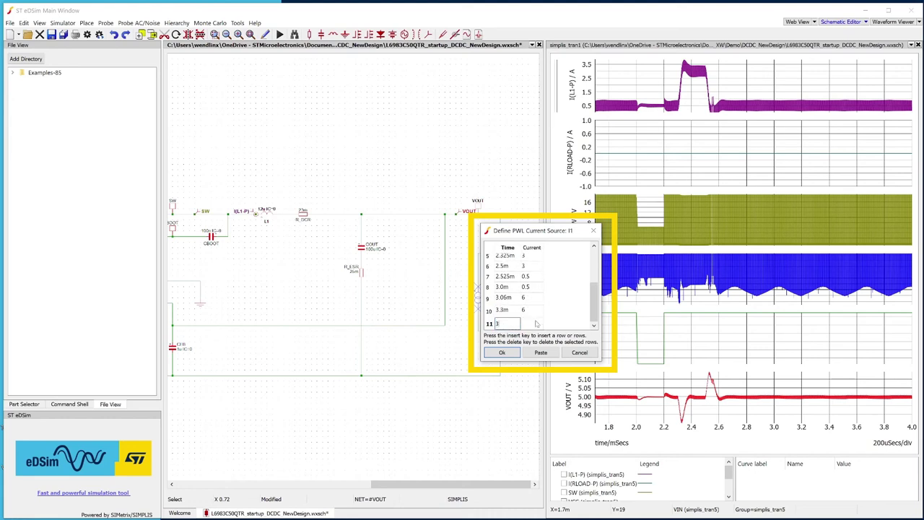
text(.306m)
key(Tab)
text(1)
key(Tab)
click(501, 352)
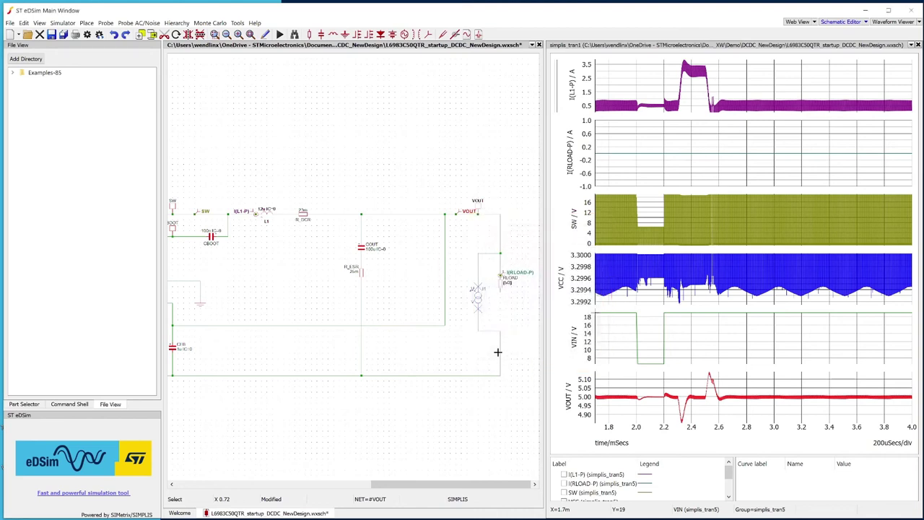
Delete all curves and rerun the transient as simplis_tran6 with the 6 A pulse.
right_click(614, 491)
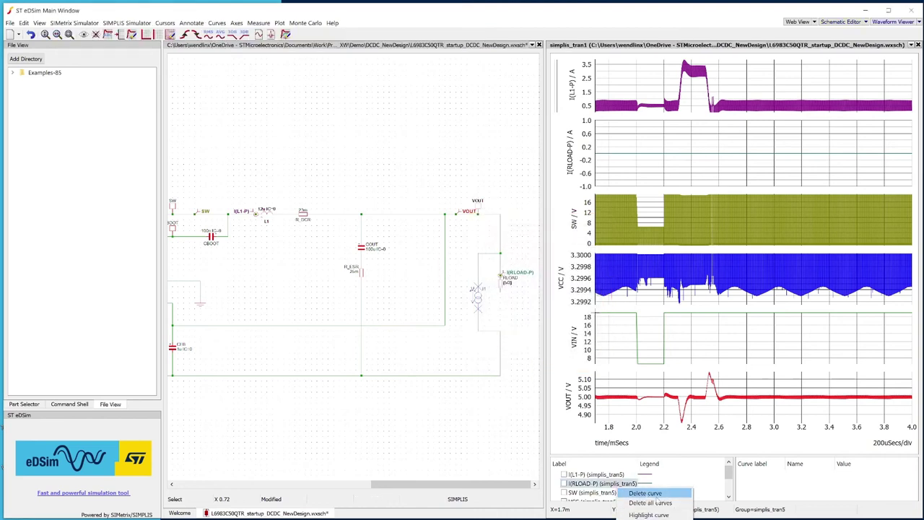
click(635, 493)
click(258, 54)
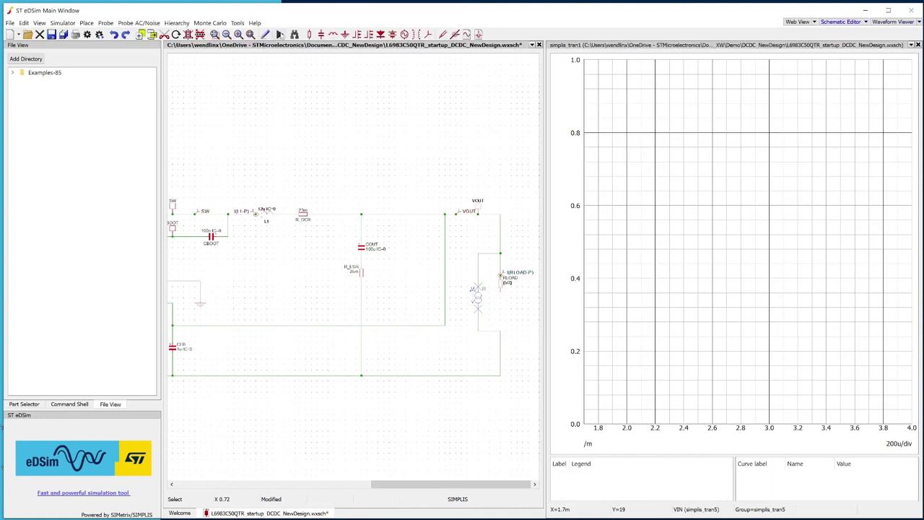
click(279, 34)
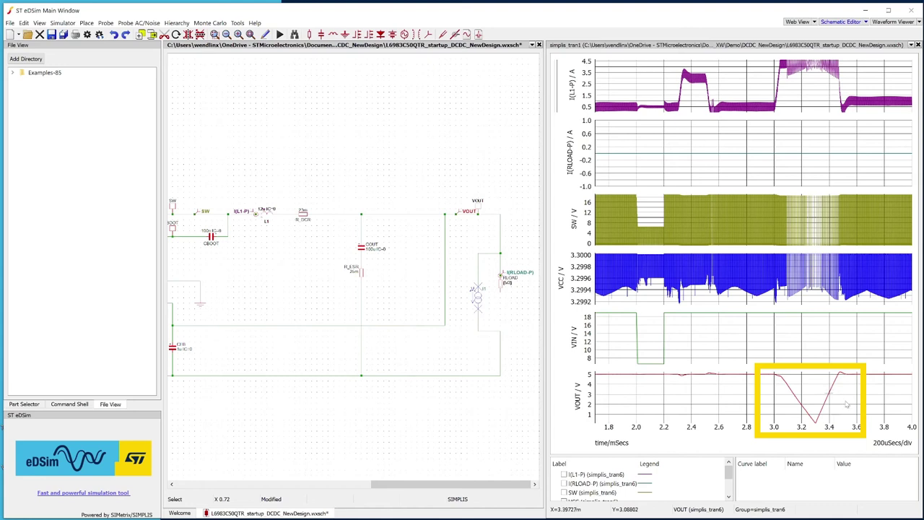
Append I1 PWL rows holding 1 A at 3.6 ms, then dropping to 0.1 A just after, and apply.
right_click(477, 296)
click(501, 304)
click(505, 319)
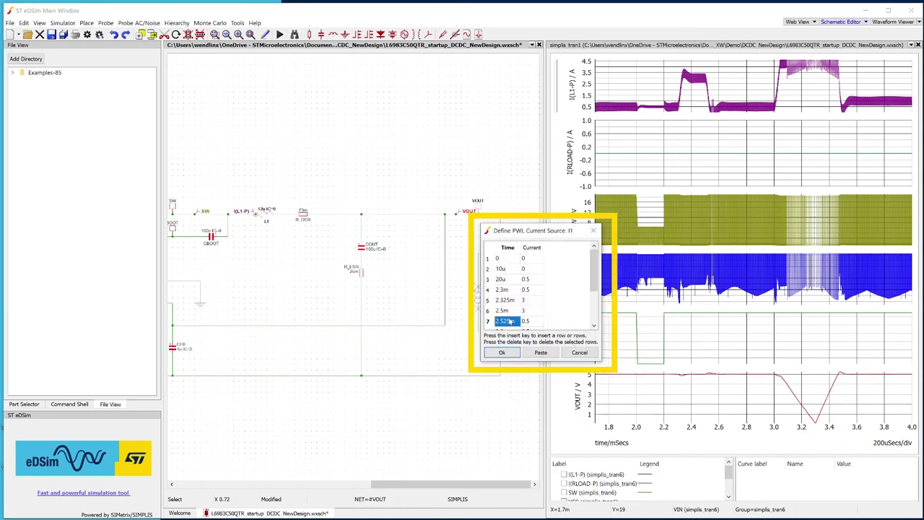
key(Down)
key(Down)
key(Down)
key(Down)
key(Down)
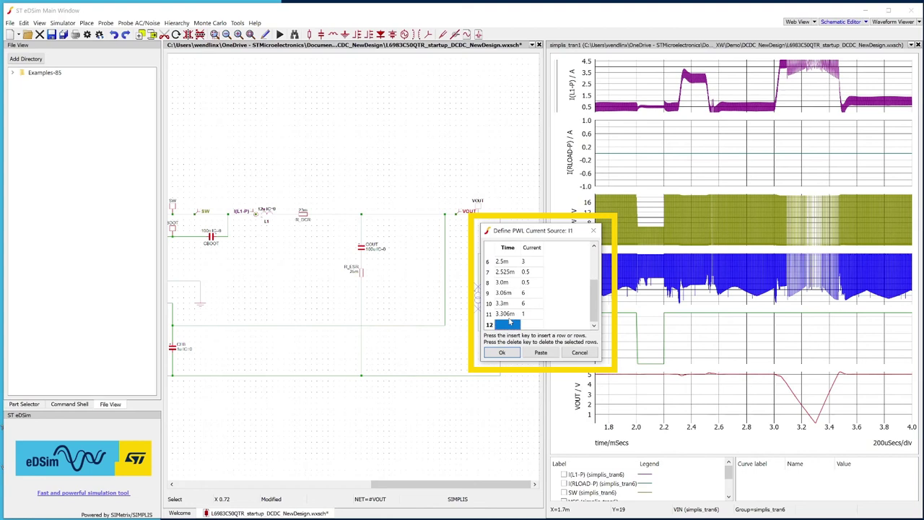
text(3.6m)
key(Tab)
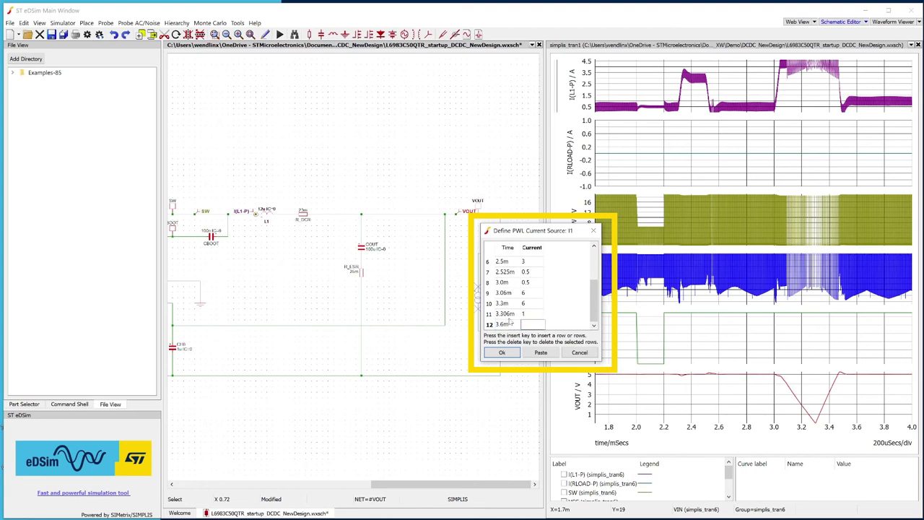
text(1)
key(Tab)
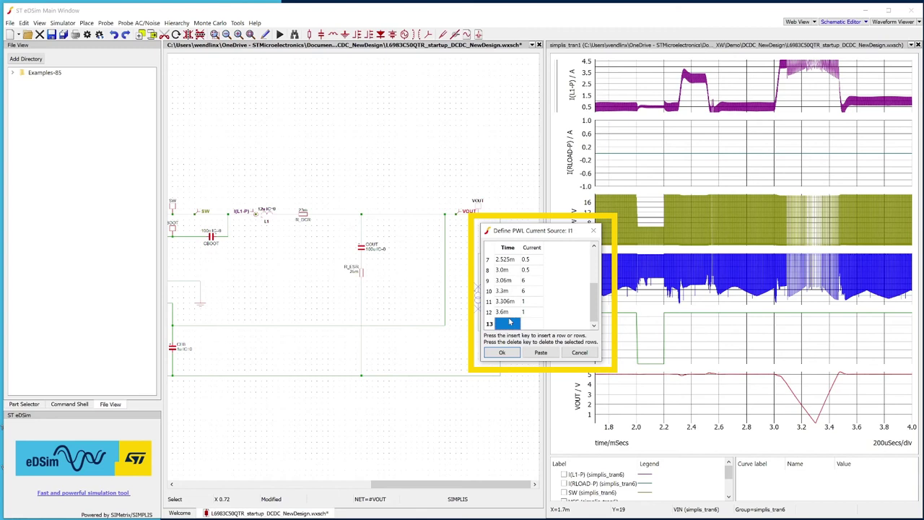
text(3.606m)
key(Tab)
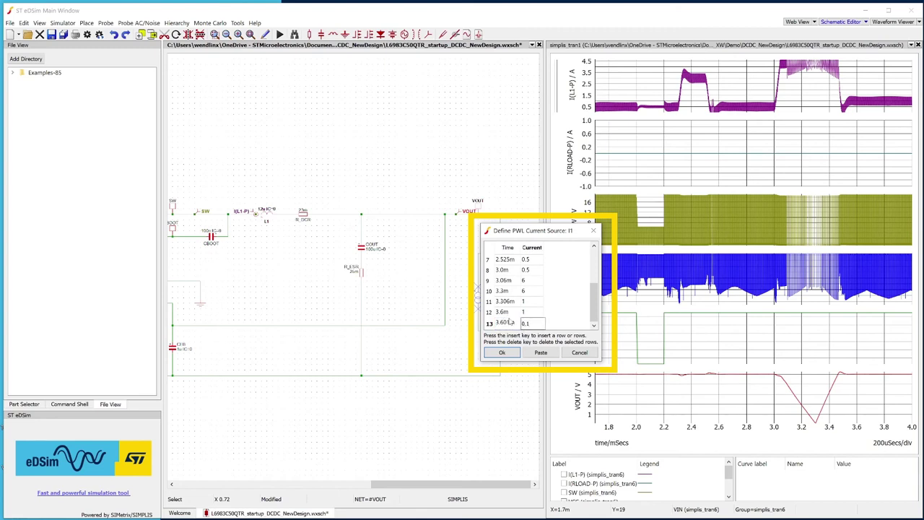
text(0.1)
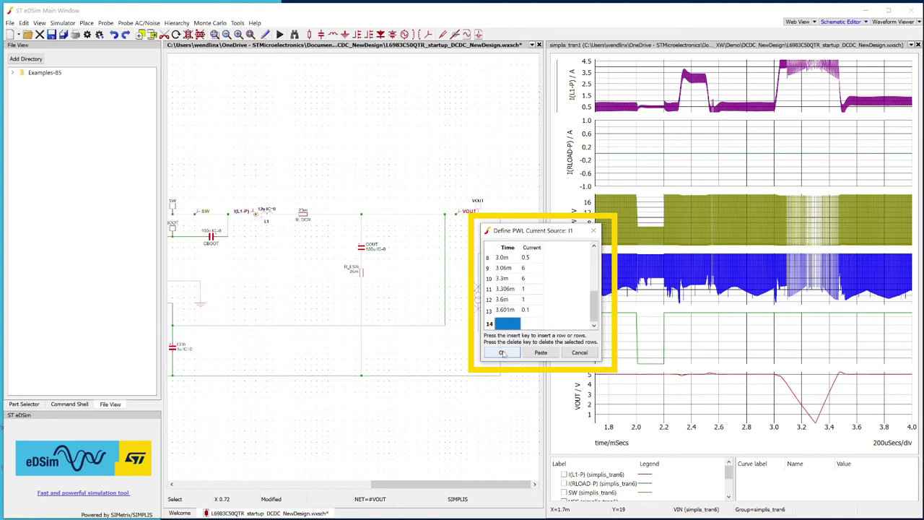
click(502, 352)
Delete all curves and rerun the transient as simplis_tran7.
right_click(647, 482)
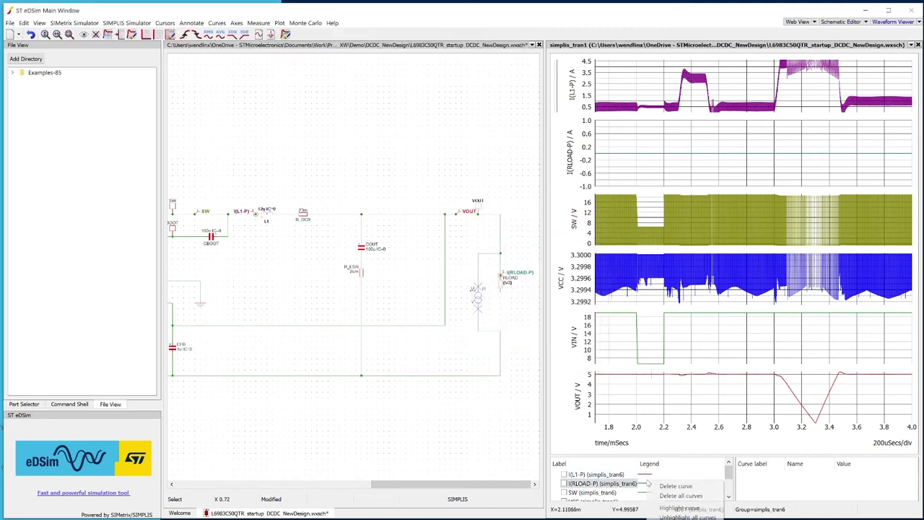
click(682, 497)
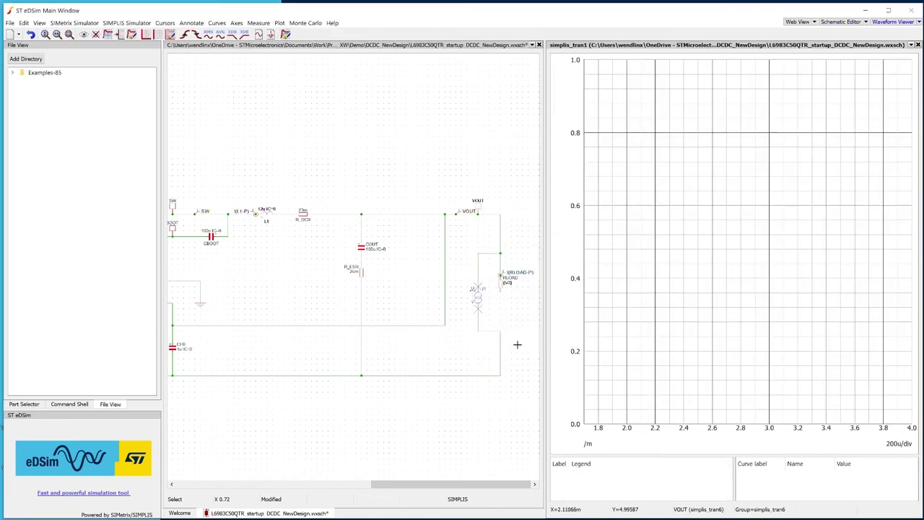
click(256, 45)
click(280, 34)
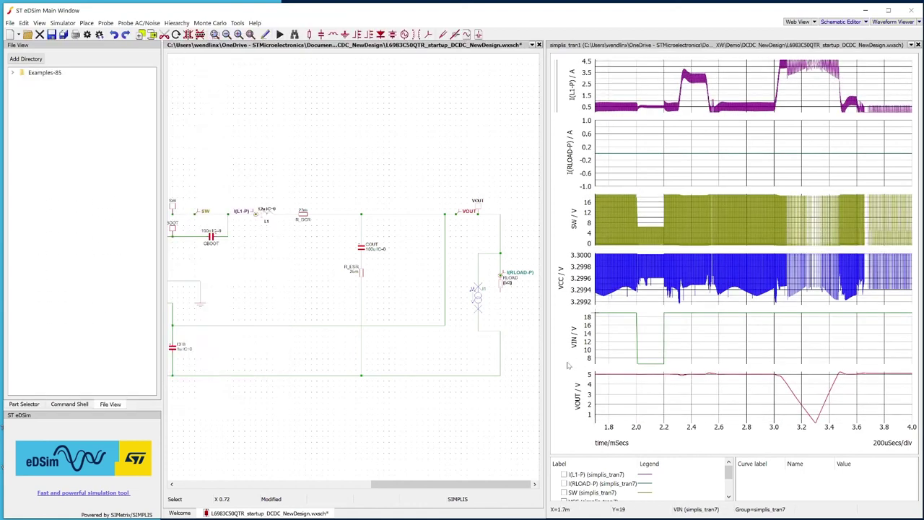
Zoom VOUT into the 3.71–3.99 ms light-load region, then back to the full range.
drag(868, 370, 912, 383)
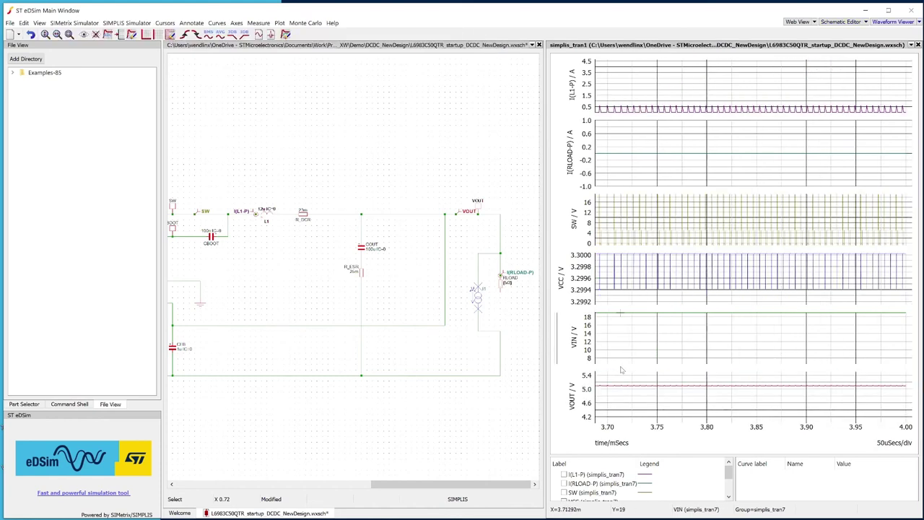
drag(621, 370, 900, 403)
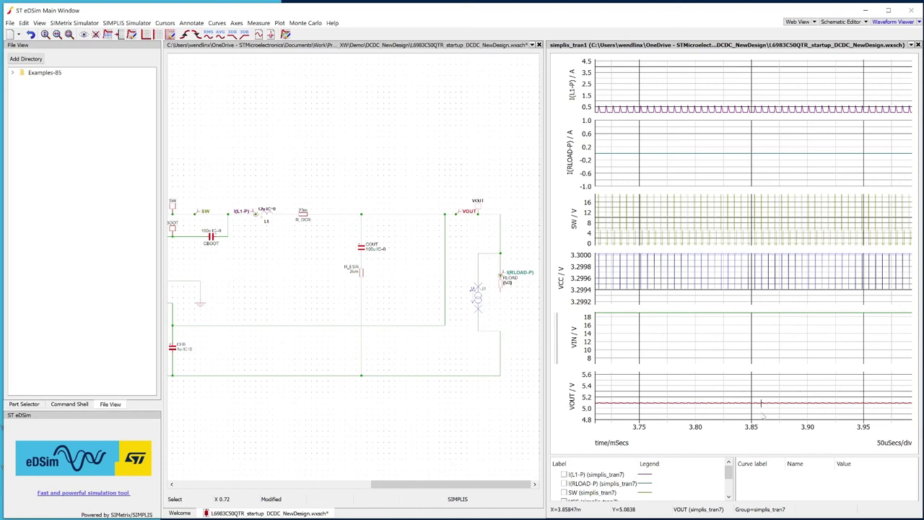
right_click(699, 393)
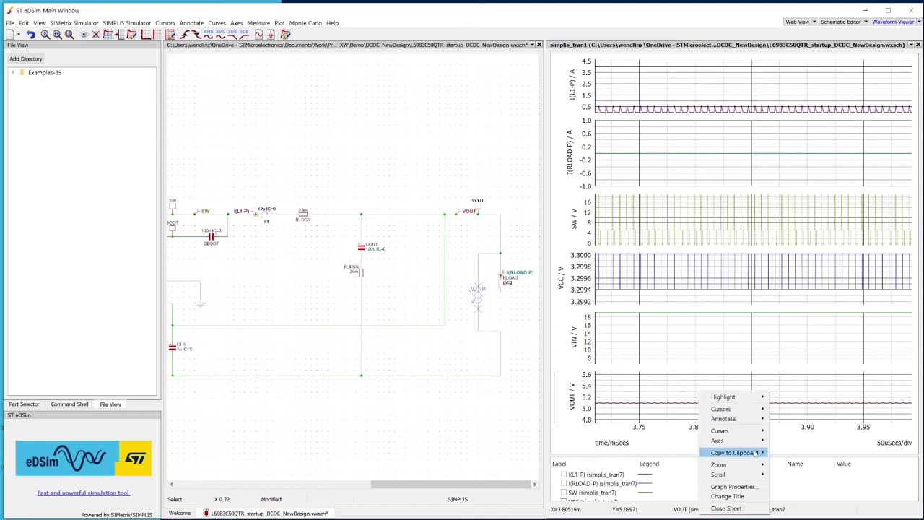
click(785, 464)
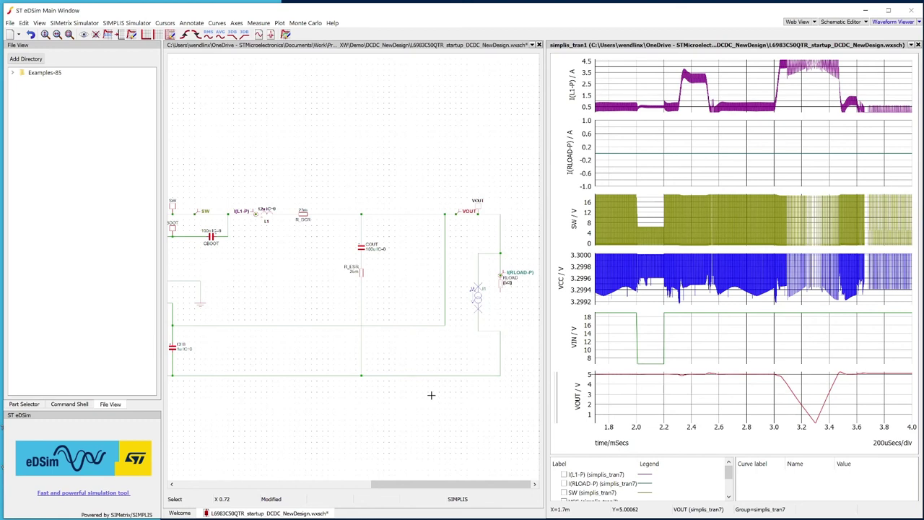
In the schematic, delete the grey wire at U1's FSW pin.
click(386, 485)
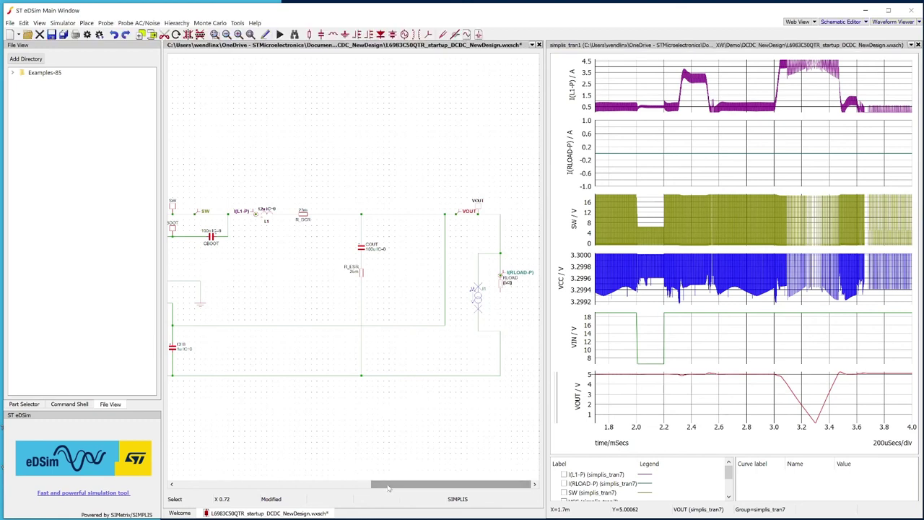
drag(388, 488, 243, 482)
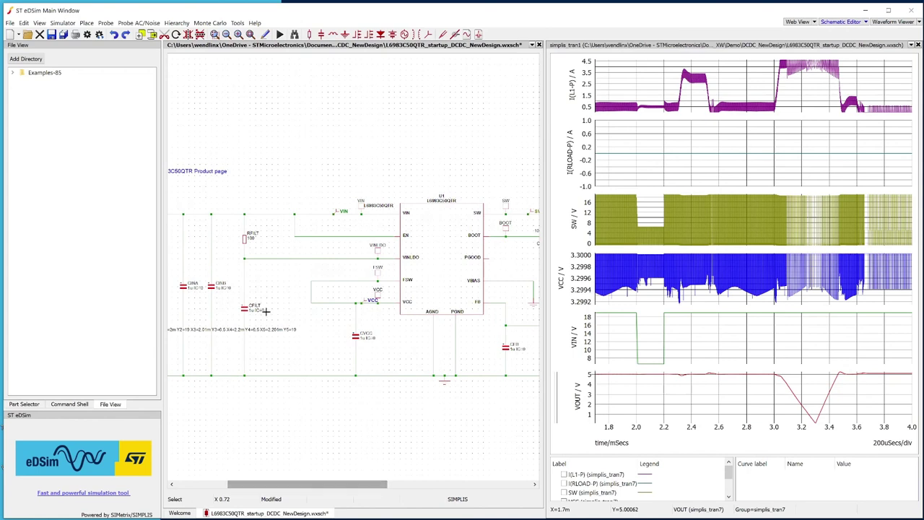
click(330, 302)
key(Delete)
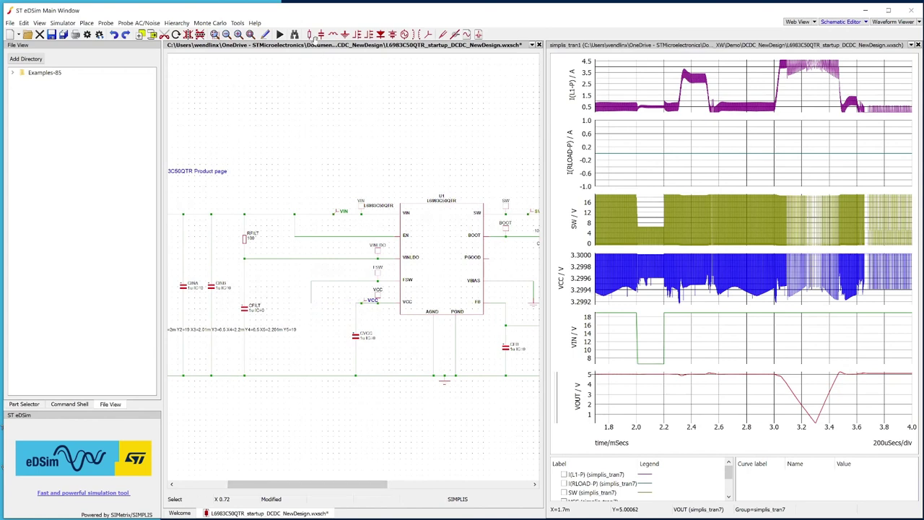
Place resistor R1 in the wire gap, wire it to ground, and set it to 10k.
key(r)
click(311, 311)
drag(311, 318, 310, 375)
right_click(312, 310)
click(336, 319)
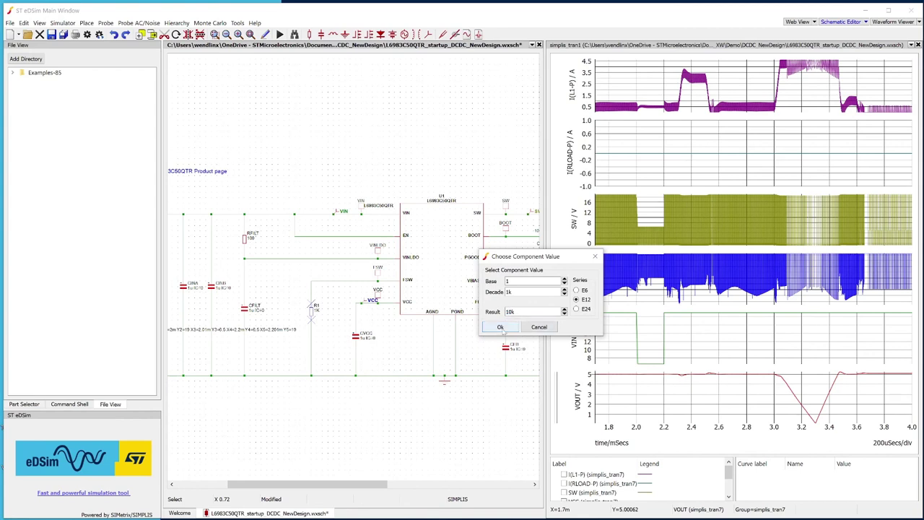
click(500, 327)
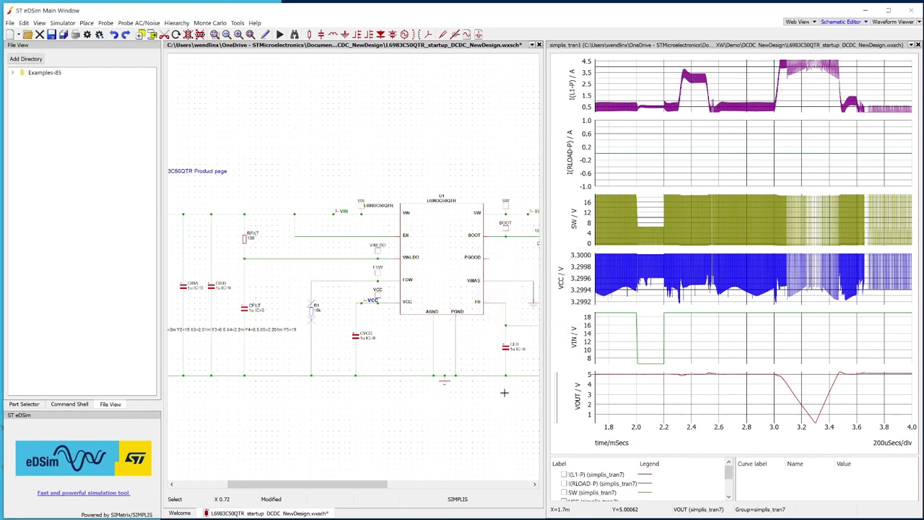
Run the simulation with the 10k R1 and zoom waveforms to 1.744–1.754 ms.
click(280, 35)
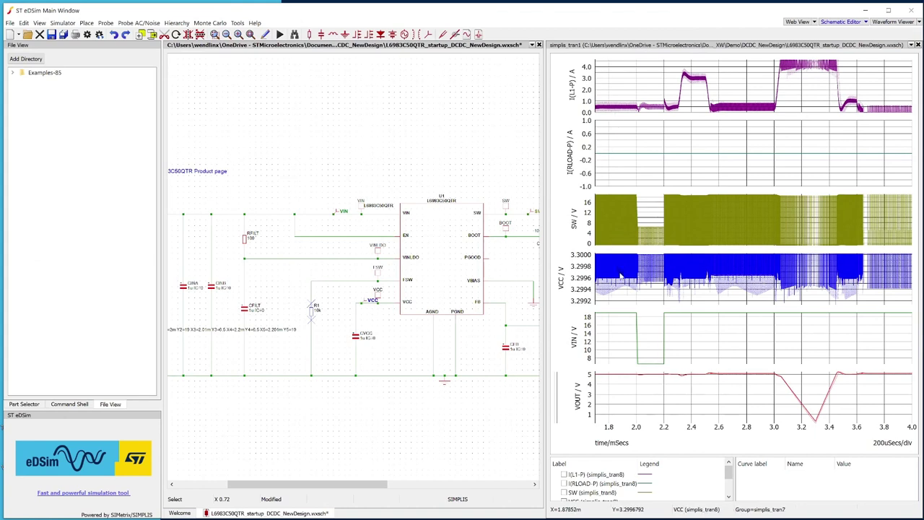
click(601, 373)
drag(600, 373, 858, 414)
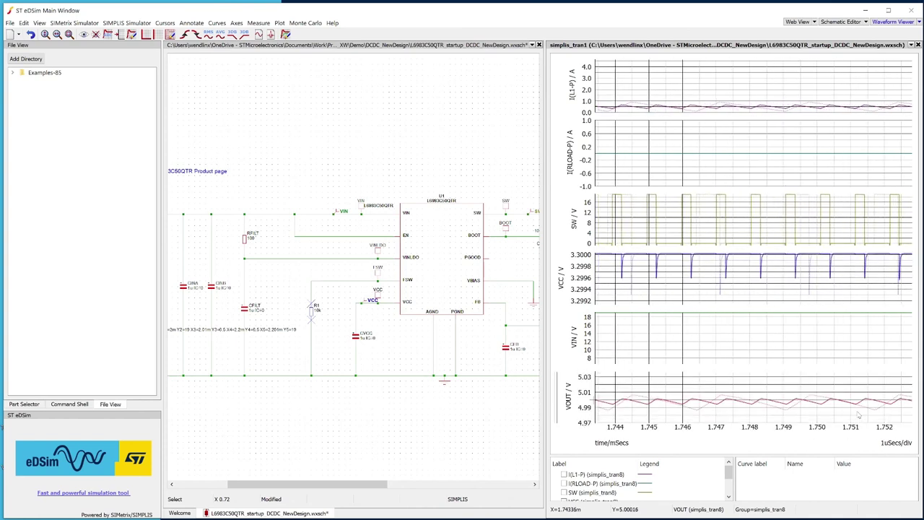